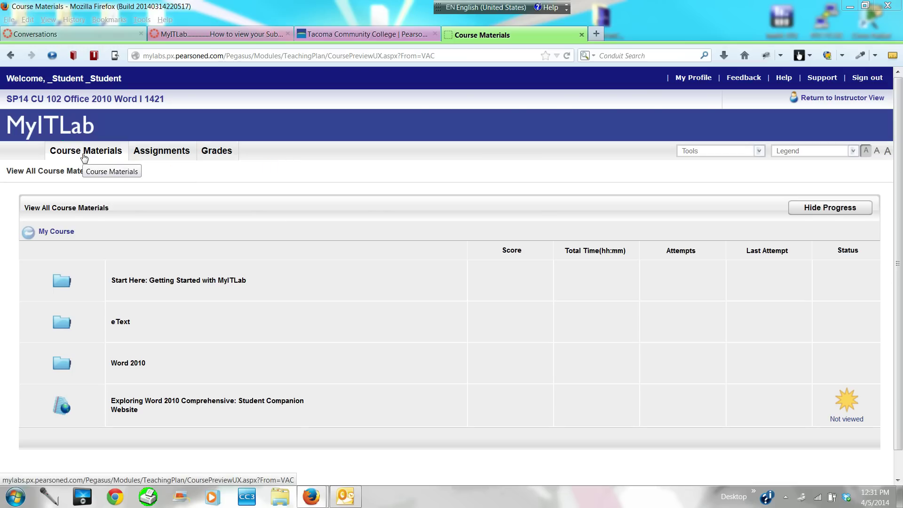
Launch the Word Chapter 1 Grader Project [Homework] from Word 2010 > Word Chapter 1 Activities.
mouse_move(117, 365)
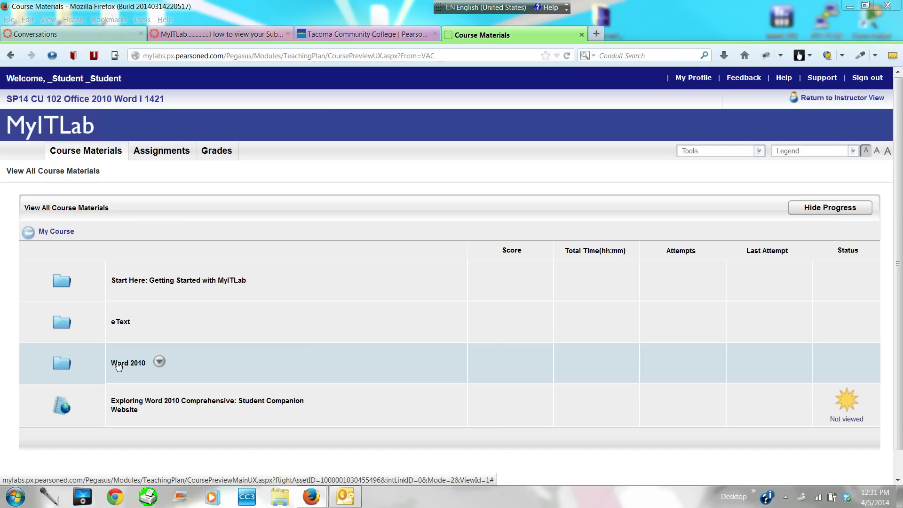
left_click(118, 364)
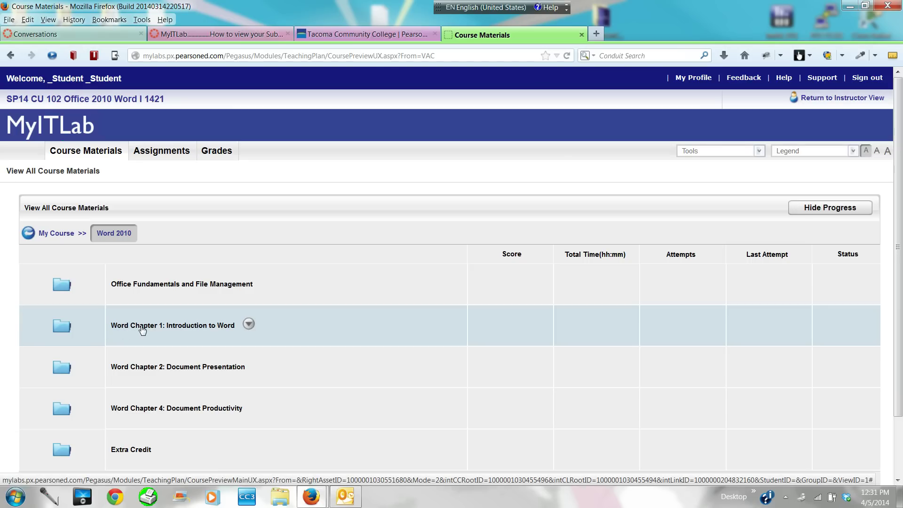
left_click(142, 329)
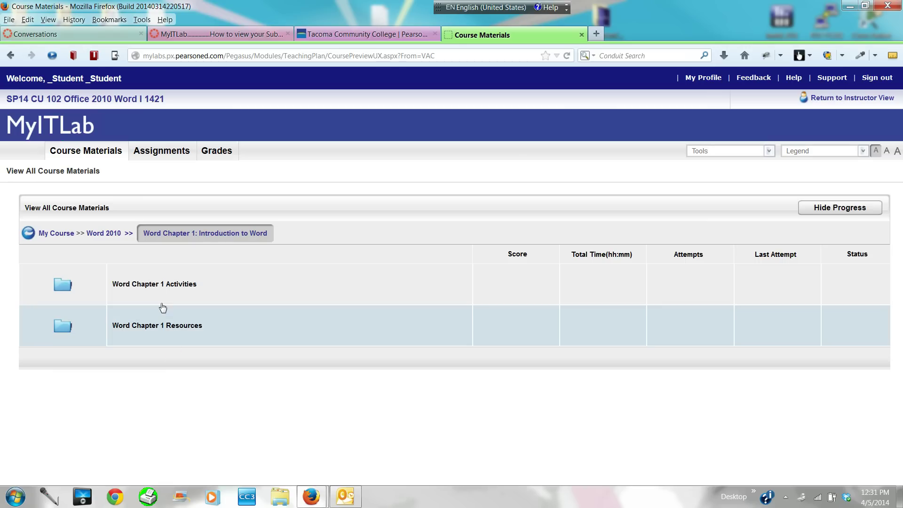
left_click(135, 285)
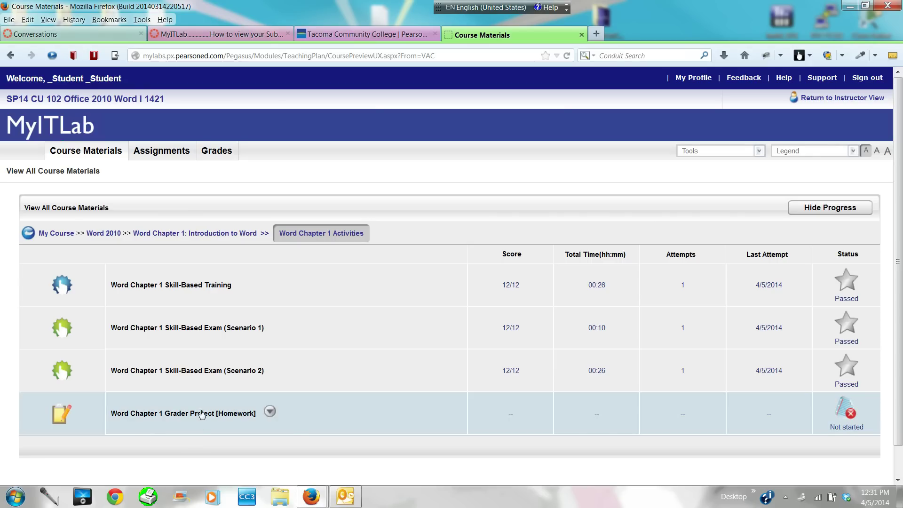
left_click(269, 411)
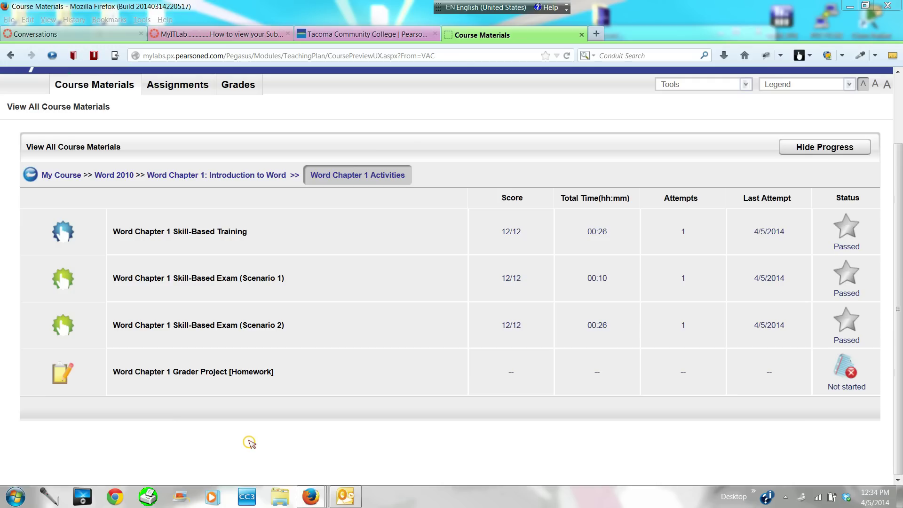
mouse_move(167, 374)
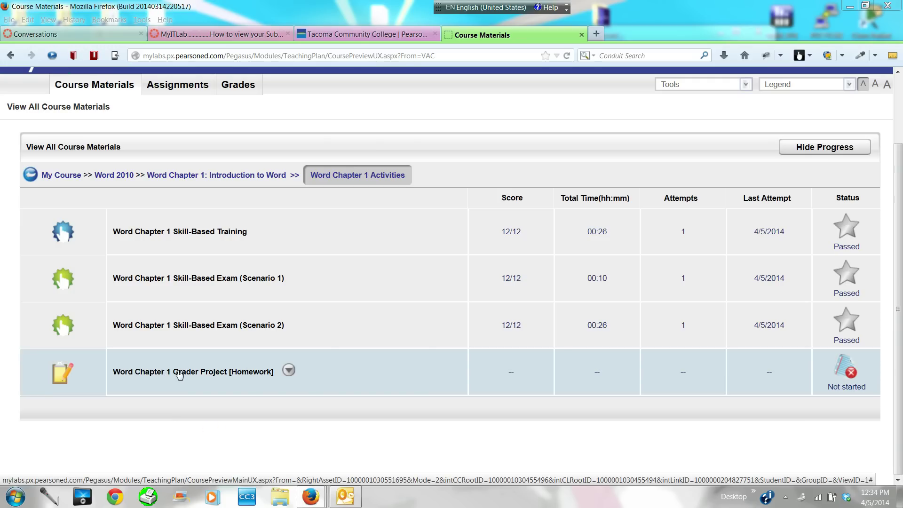
left_click(179, 375)
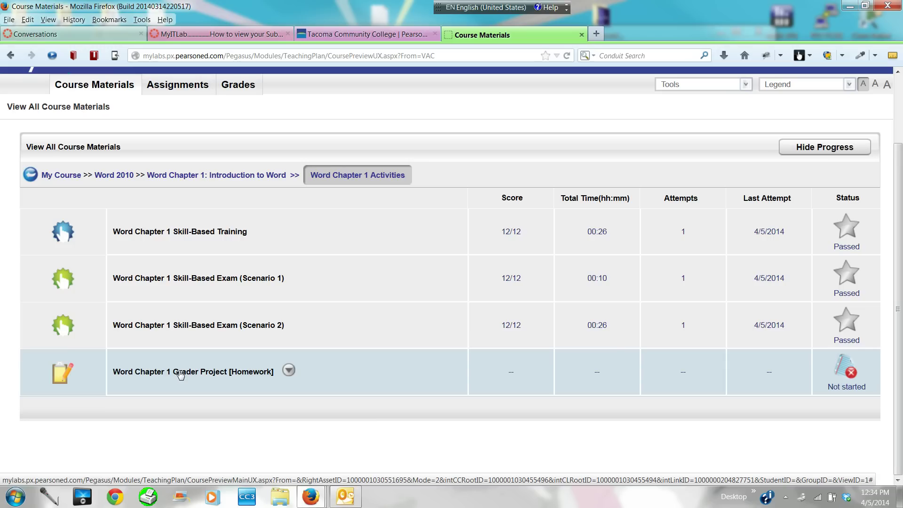
Bring the Grader Project window forward and scroll through its task instructions.
mouse_move(315, 501)
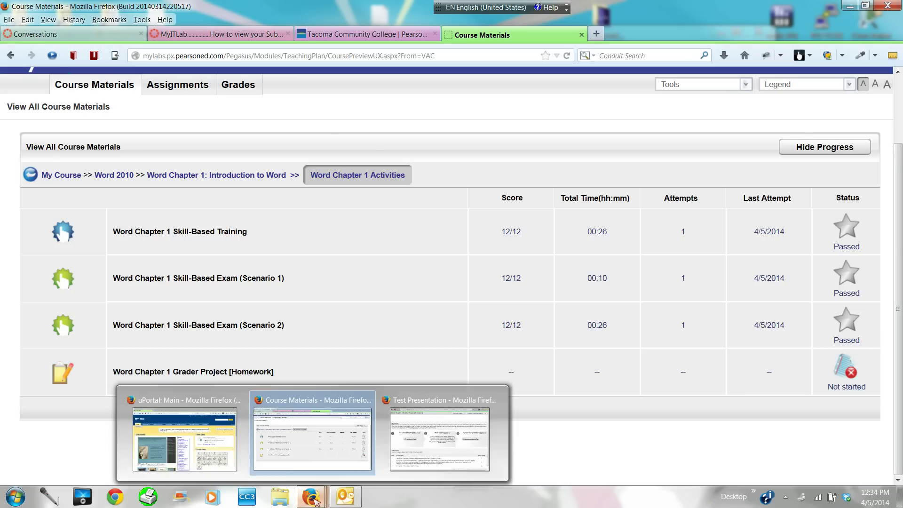
left_click(403, 460)
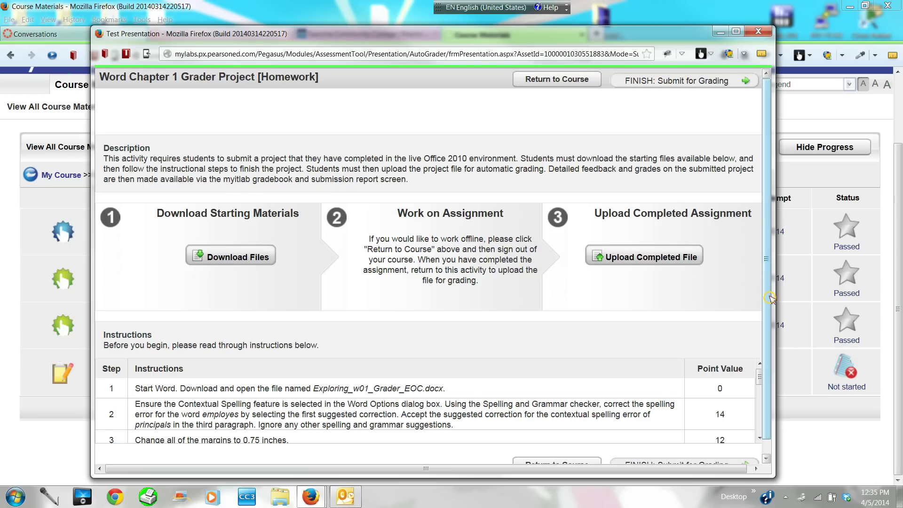
left_click_drag(764, 288, 766, 329)
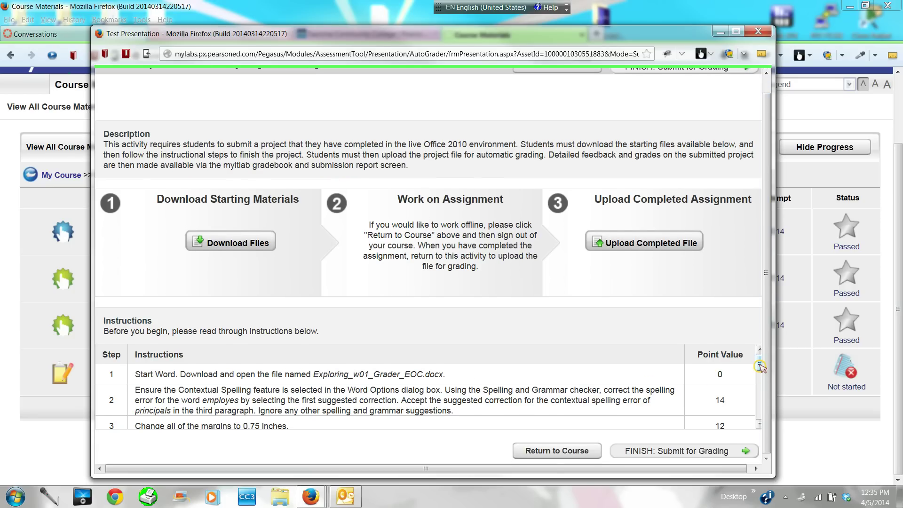
mouse_move(759, 364)
left_mouse_down()
mouse_move(759, 429)
mouse_move(759, 347)
left_mouse_up()
Download all starting files as one zip, W_CH01_EXPV1_EOC.zip, and move the assignment popup lower.
left_click(214, 243)
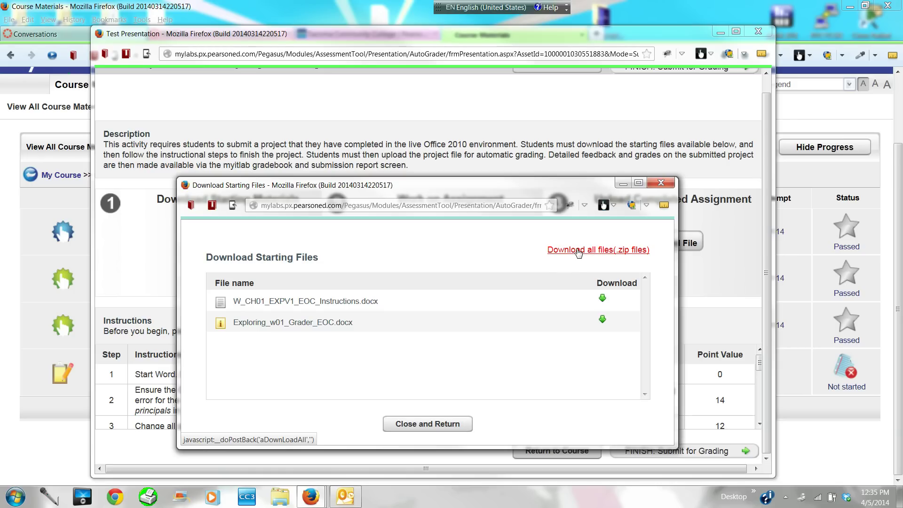
left_click(579, 252)
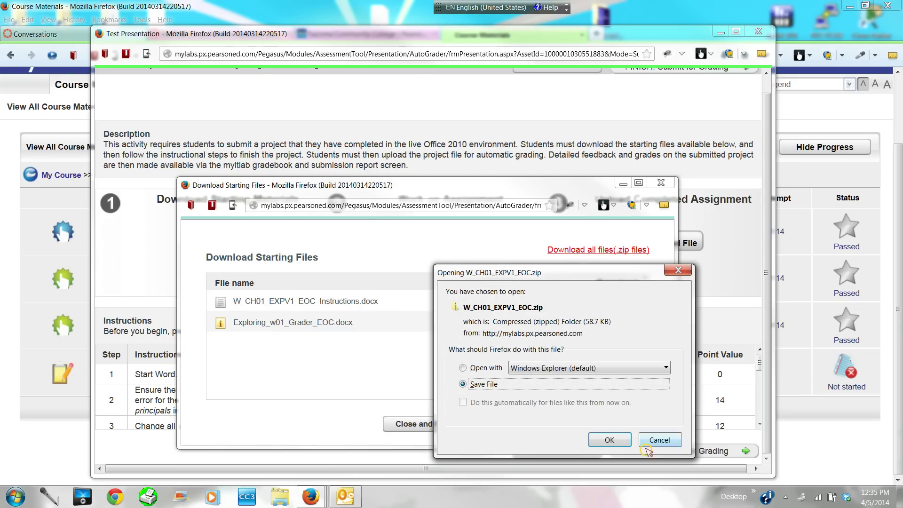
left_click(610, 439)
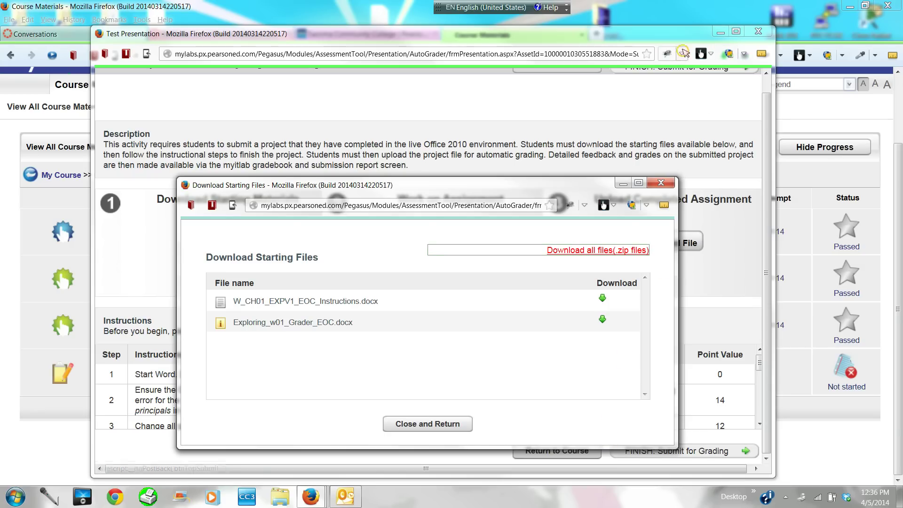
left_click_drag(691, 30, 690, 69)
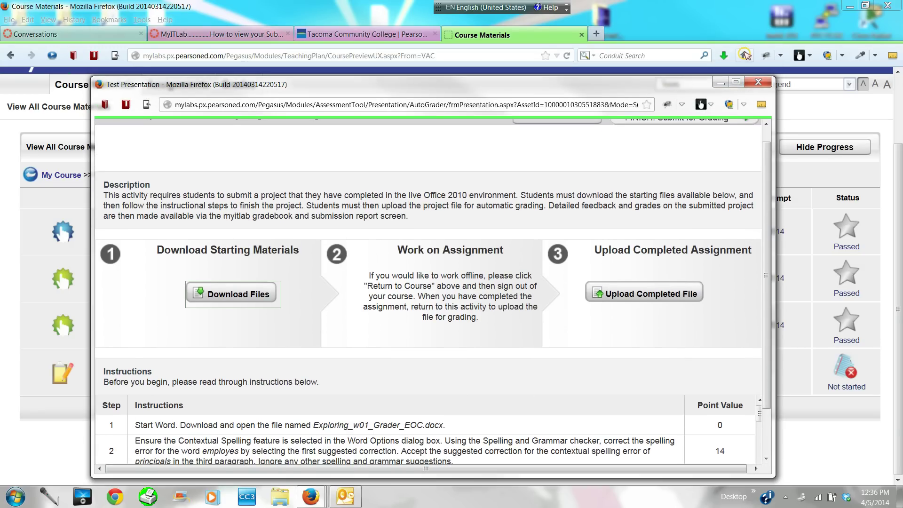
Show Firefox's full downloads list to reach the saved W_CH01_EXPV1_EOC.zip.
left_click(723, 56)
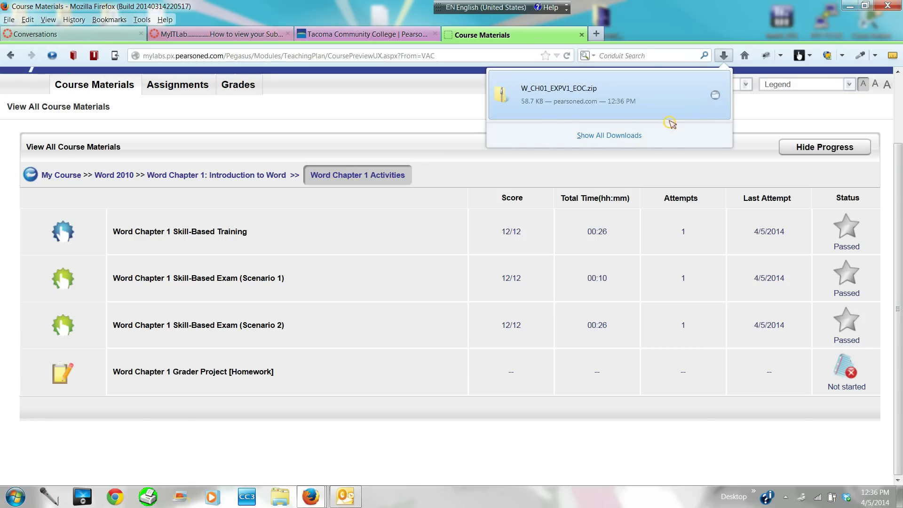
left_click(625, 136)
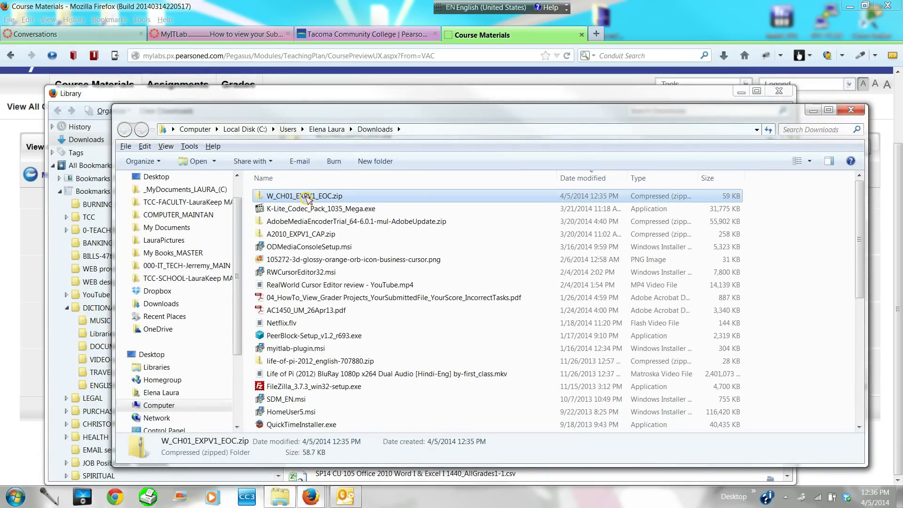
Cut W_CH01_EXPV1_EOC.zip from Downloads and paste it into the _CU_105_W14 folder.
right_click(306, 198)
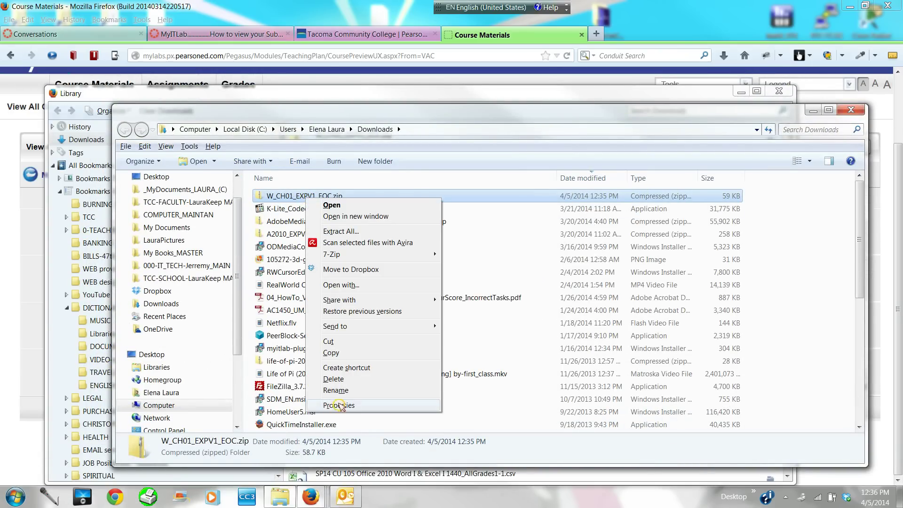
left_click(329, 341)
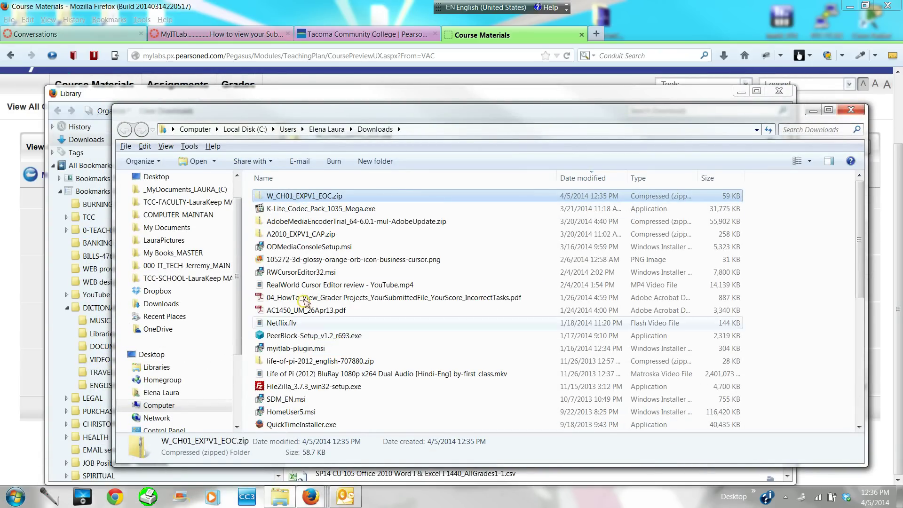
left_click(155, 205)
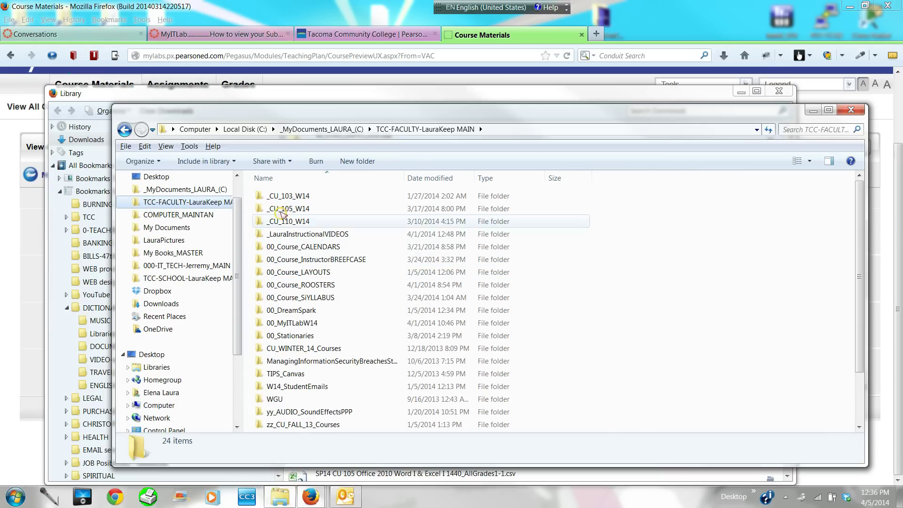
double_click(287, 208)
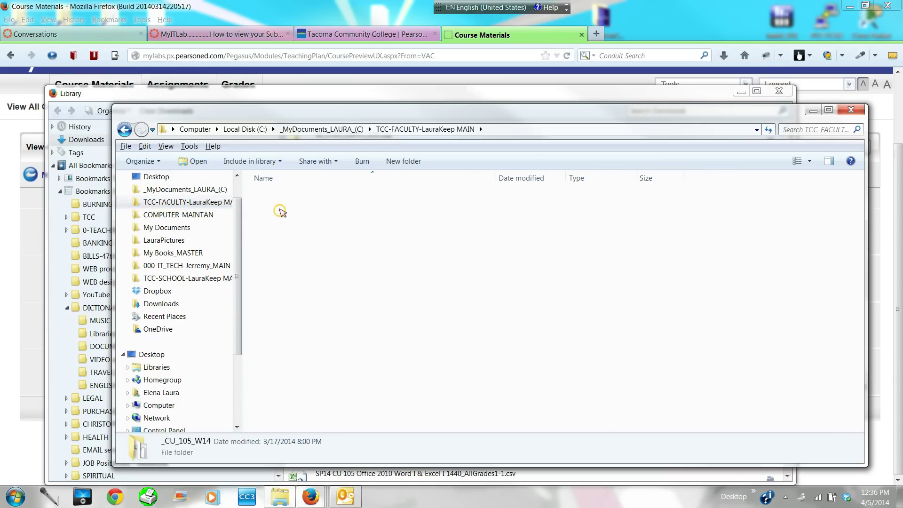
right_click(283, 407)
left_click(322, 333)
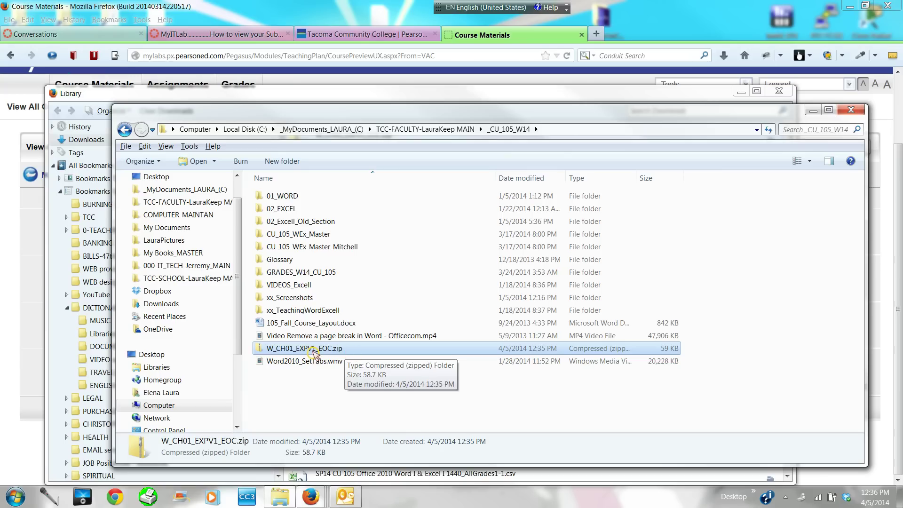
Extract W_CH01_EXPV1_EOC.zip into a W_CH01_EXPV1_EOC folder inside _CU_105_W14.
right_click(335, 352)
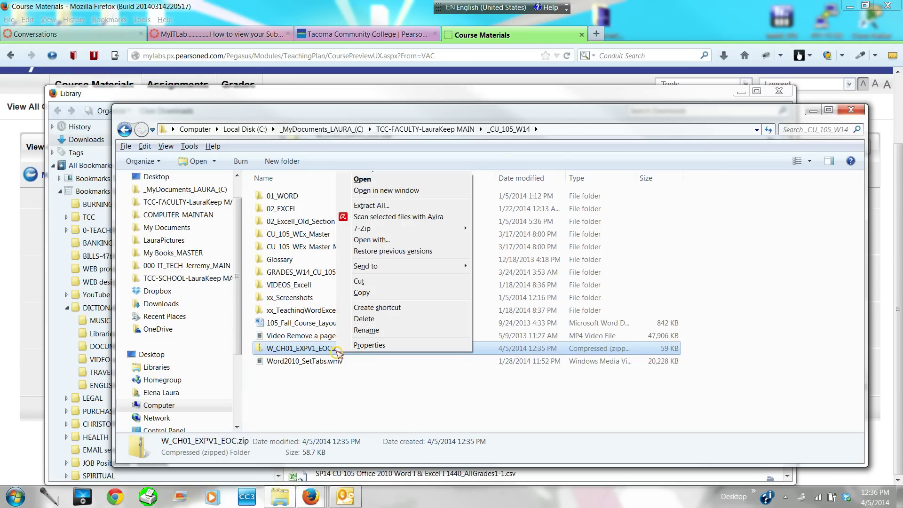
left_click(408, 206)
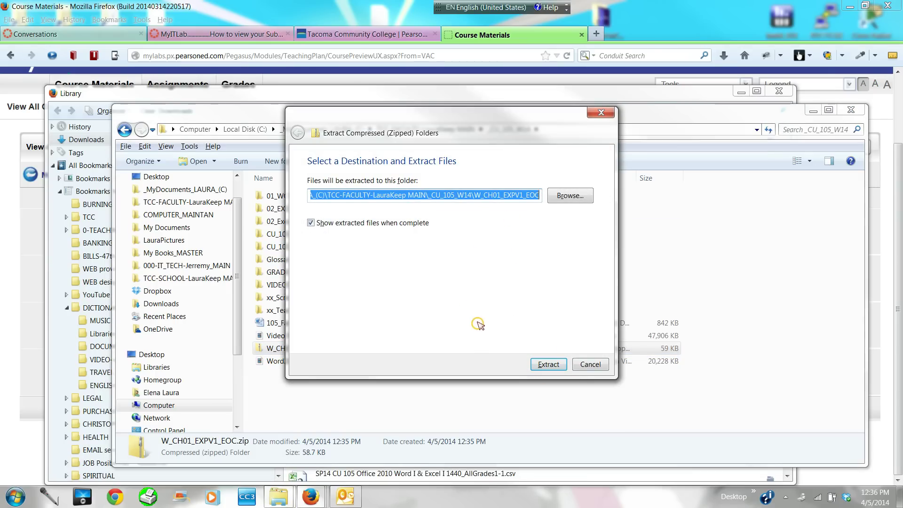
left_click(549, 364)
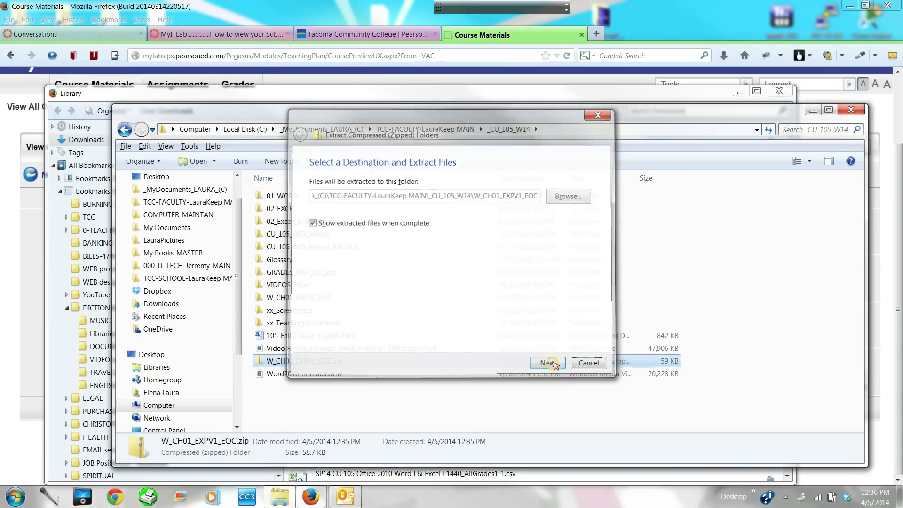
left_click_drag(766, 131, 742, 411)
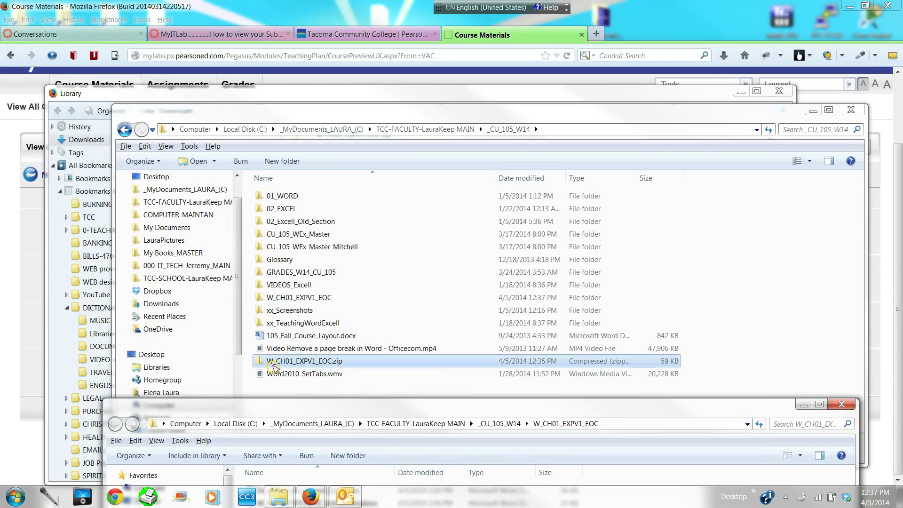
left_click(354, 363)
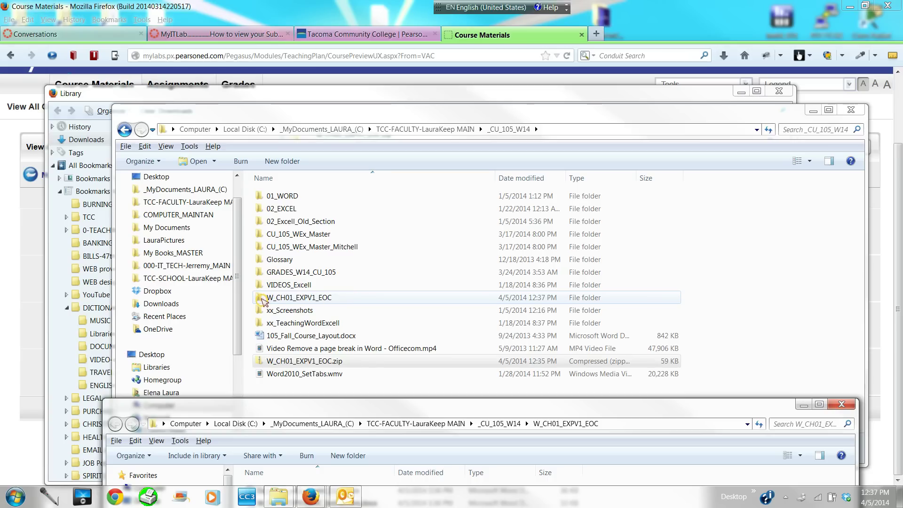
Open the W_CH01_EXPV1_EOC folder and close the duplicate folder and Downloads library windows.
double_click(263, 300)
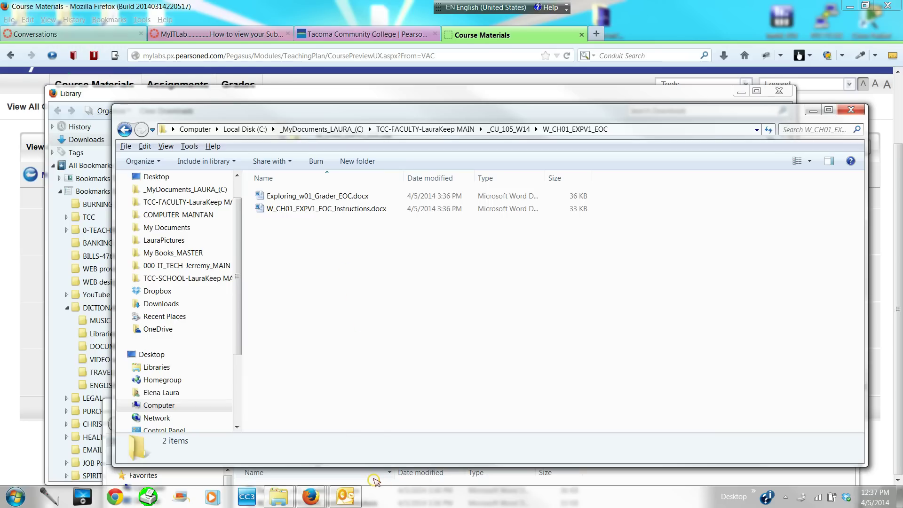
left_click(374, 479)
left_click_drag(704, 415, 680, 264)
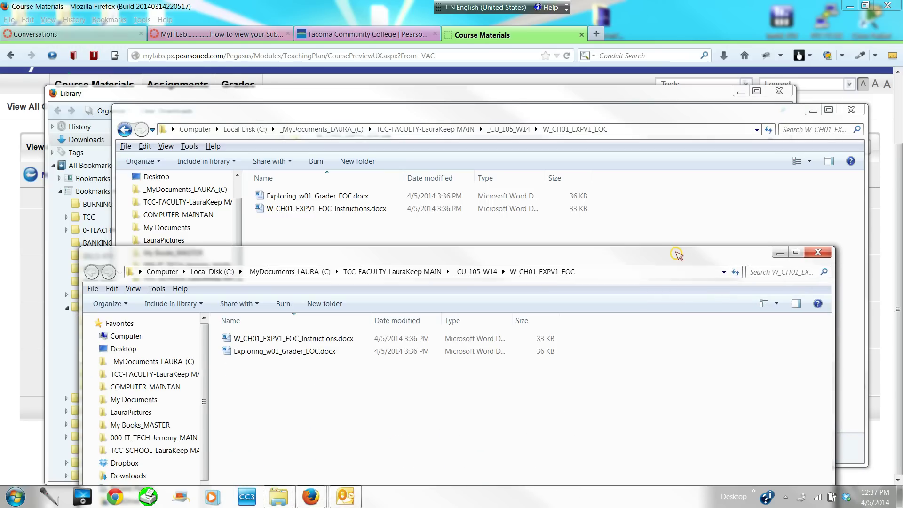
left_click(817, 257)
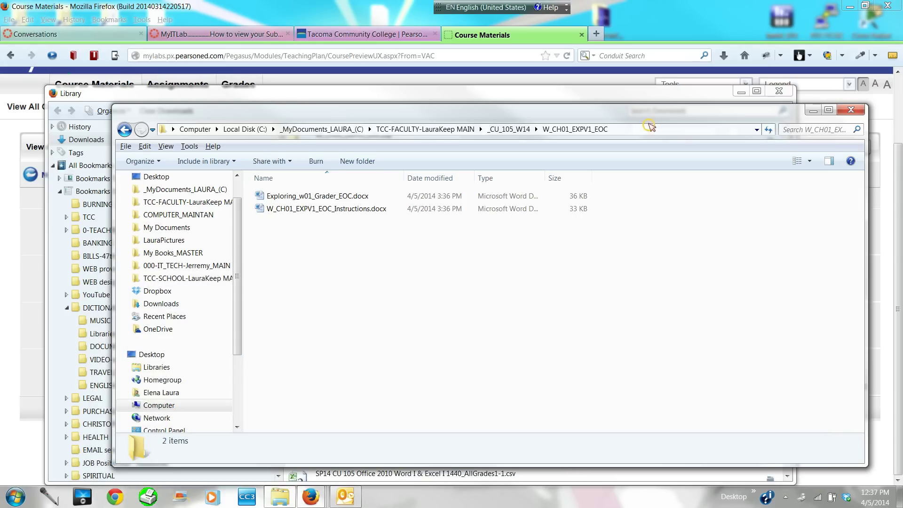
left_click_drag(641, 114, 633, 338)
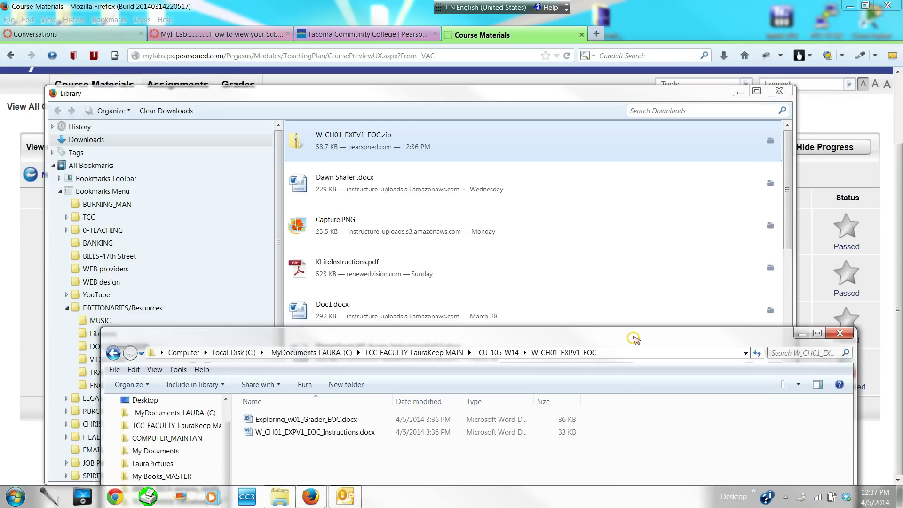
left_click(778, 91)
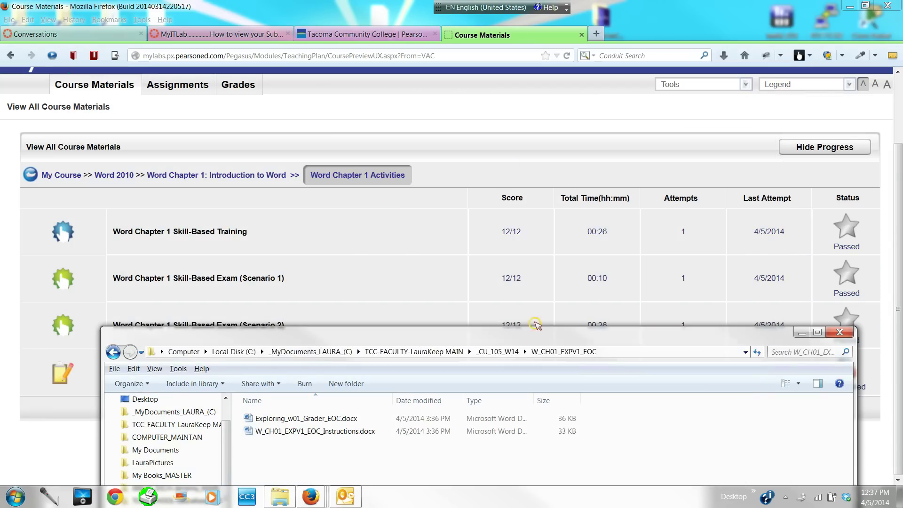
left_click_drag(535, 334, 498, 144)
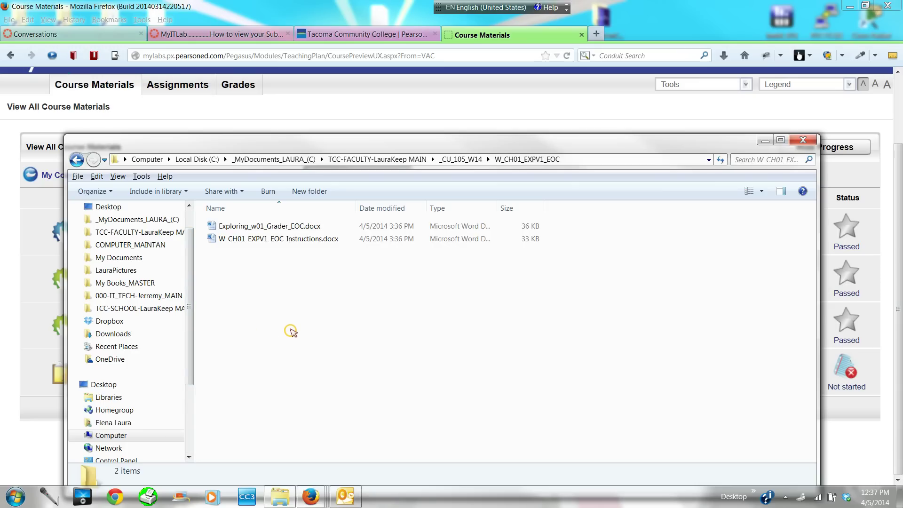
Minimize the course browser and mail, close the Test Presentation window, and reposition the folder.
left_click(849, 10)
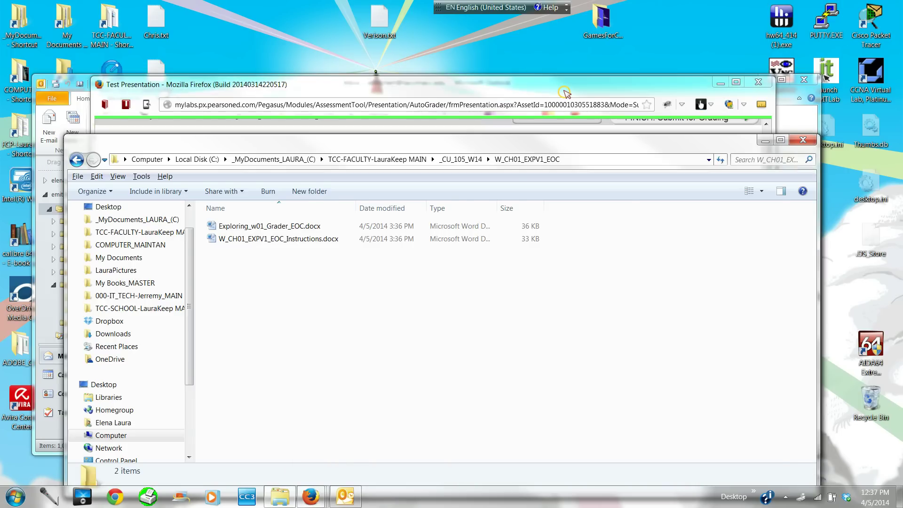
left_click(565, 93)
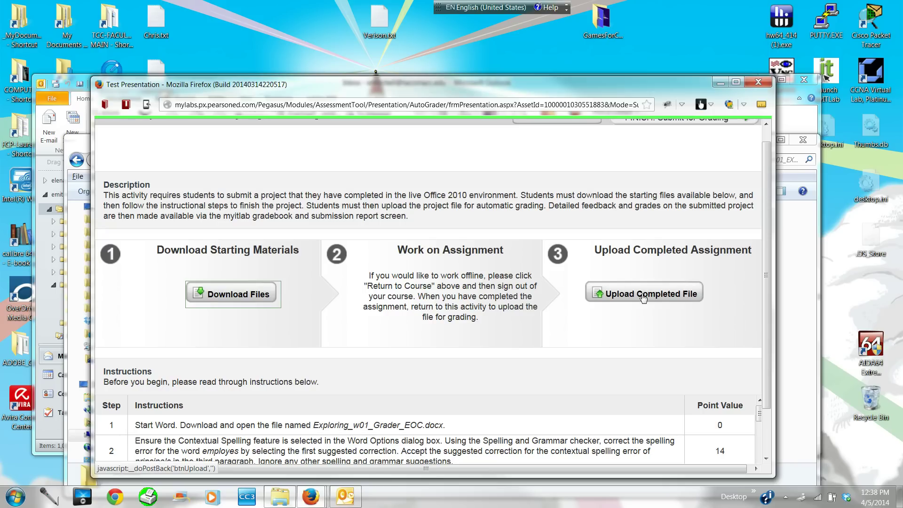
left_click(756, 84)
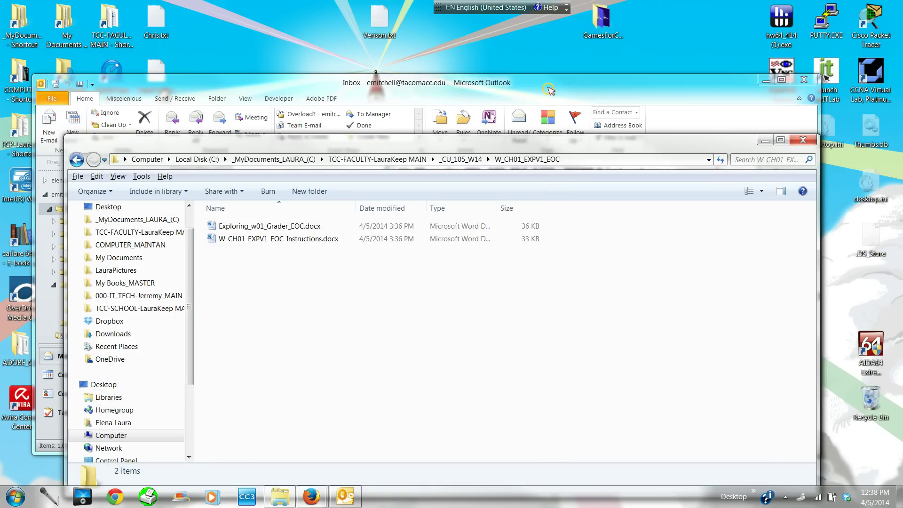
left_click(608, 89)
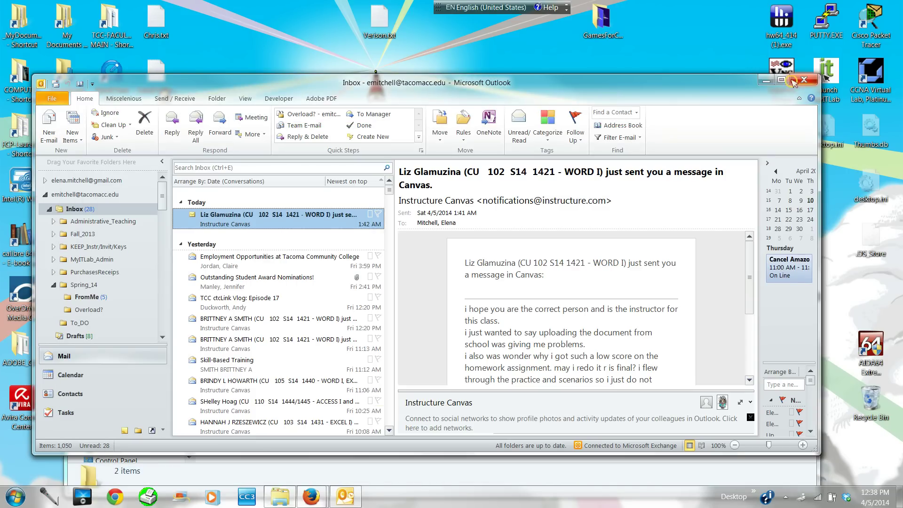
left_click(766, 80)
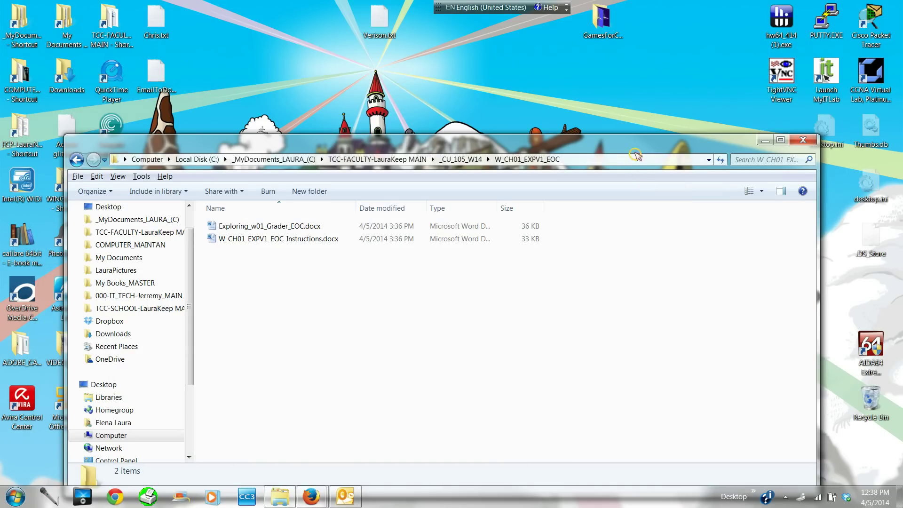
left_click_drag(636, 155, 616, 78)
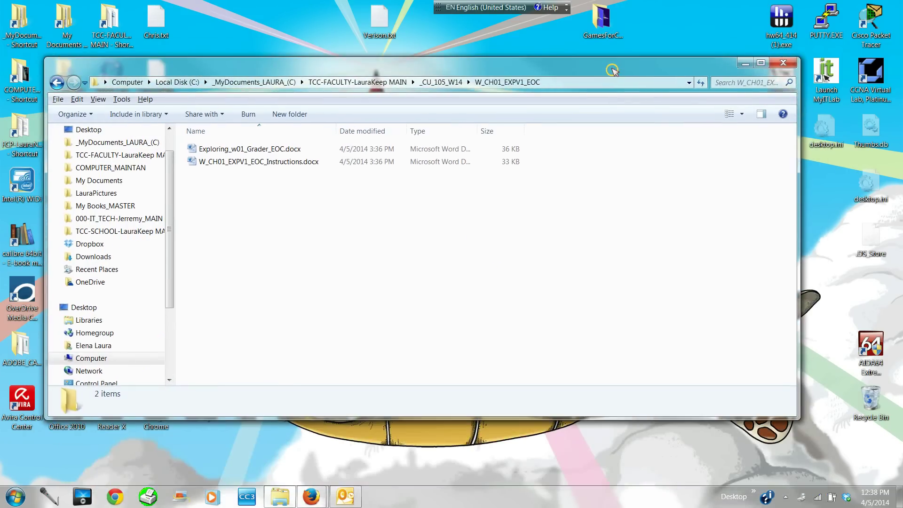
Open Exploring_w01_Grader_EOC.docx and the instructions document, docking the instructions on the left half.
double_click(230, 149)
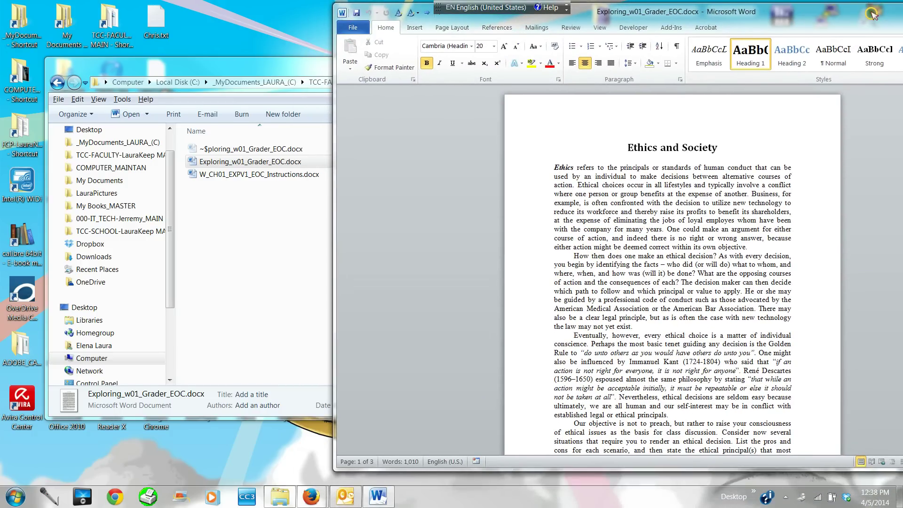
double_click(229, 177)
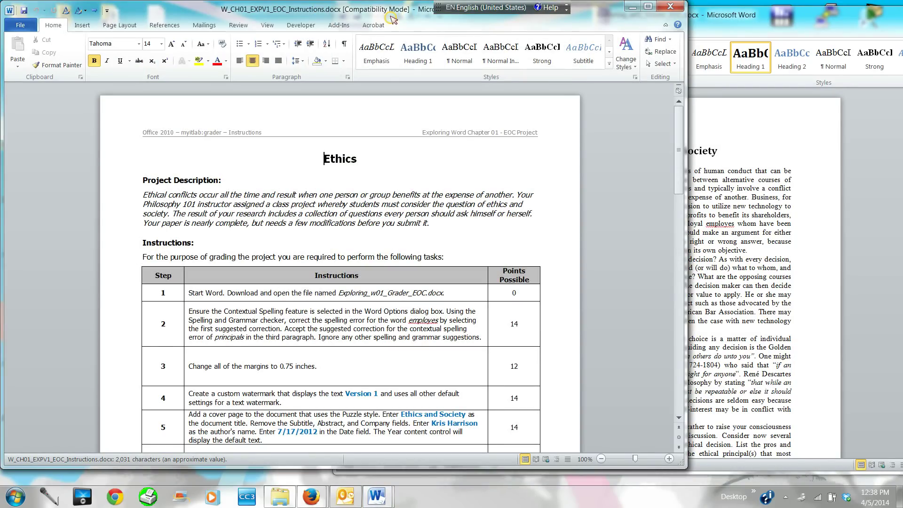
left_click_drag(369, 12, 3, 14)
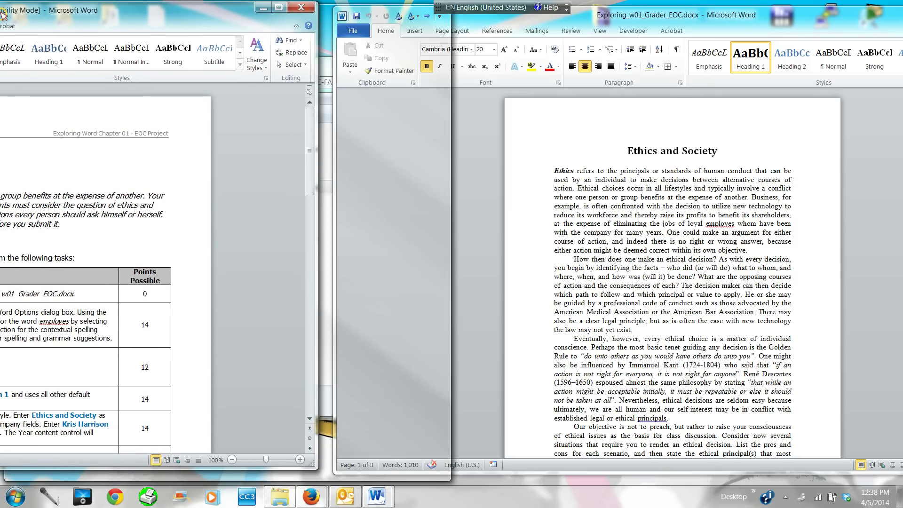
left_click_drag(3, 14, 1, 14)
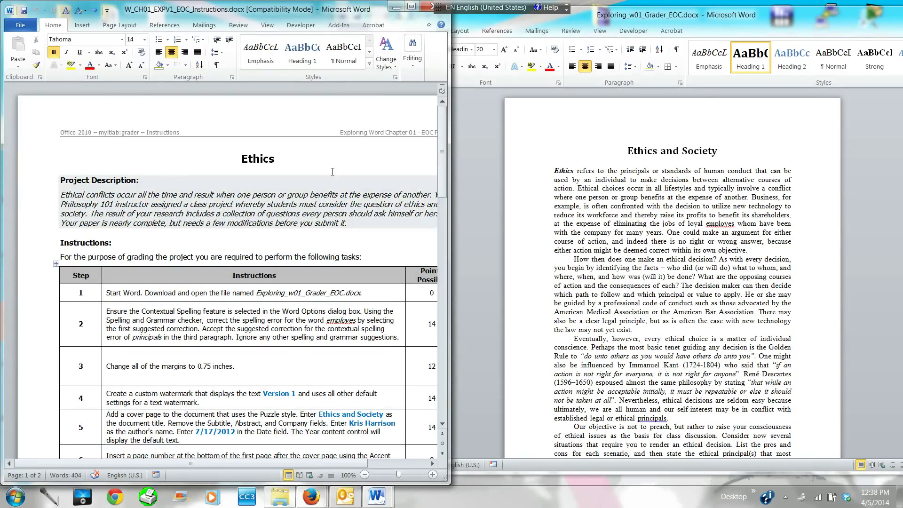
left_click_drag(444, 147, 440, 164)
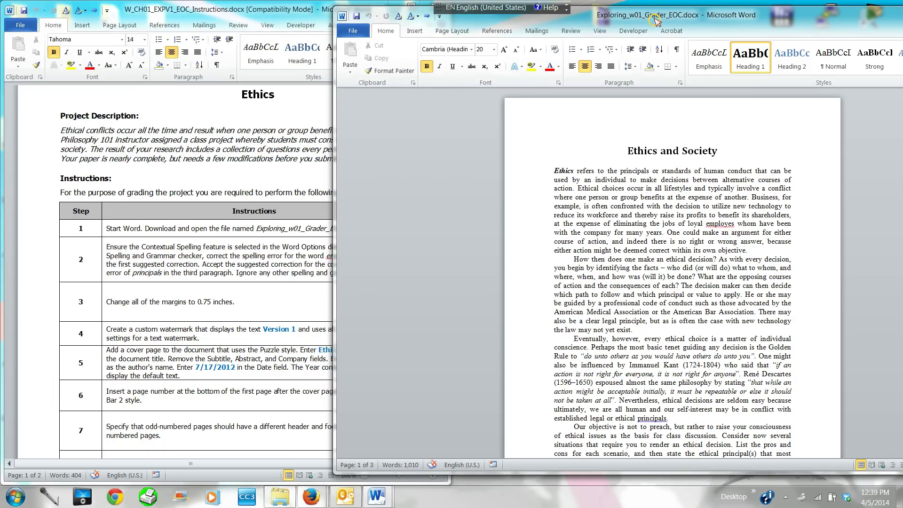
Fit the grader document on the right at 90% zoom; scroll instructions to Points Possible.
left_click_drag(663, 19, 902, 35)
left_click_drag(823, 6, 780, 0)
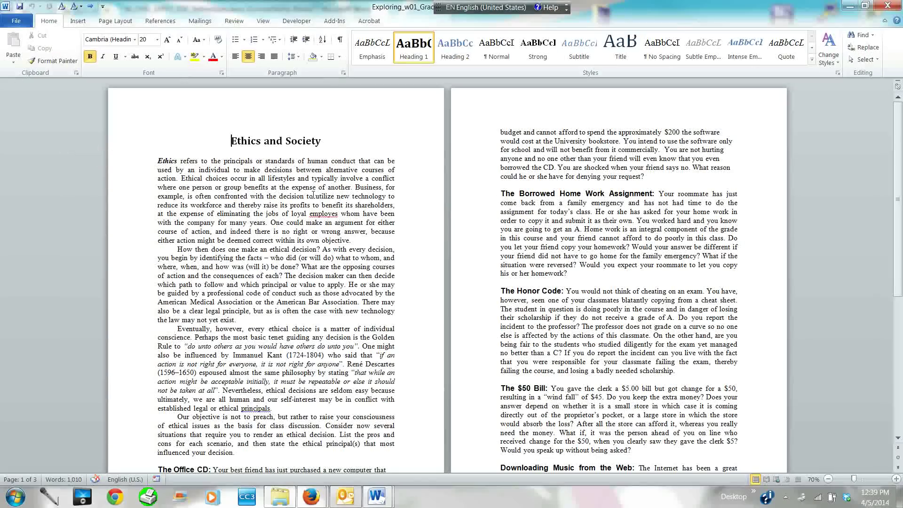
left_click(864, 6)
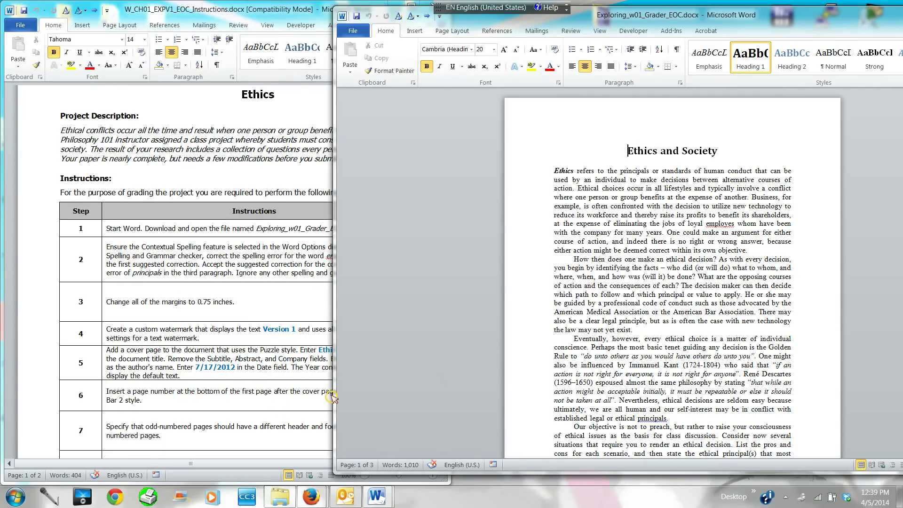
left_click_drag(332, 402, 450, 383)
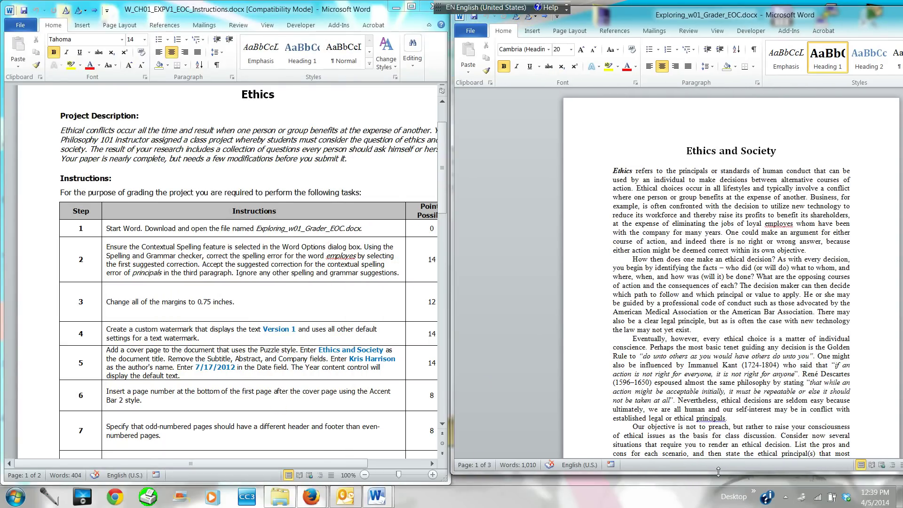
left_click_drag(718, 471, 720, 477)
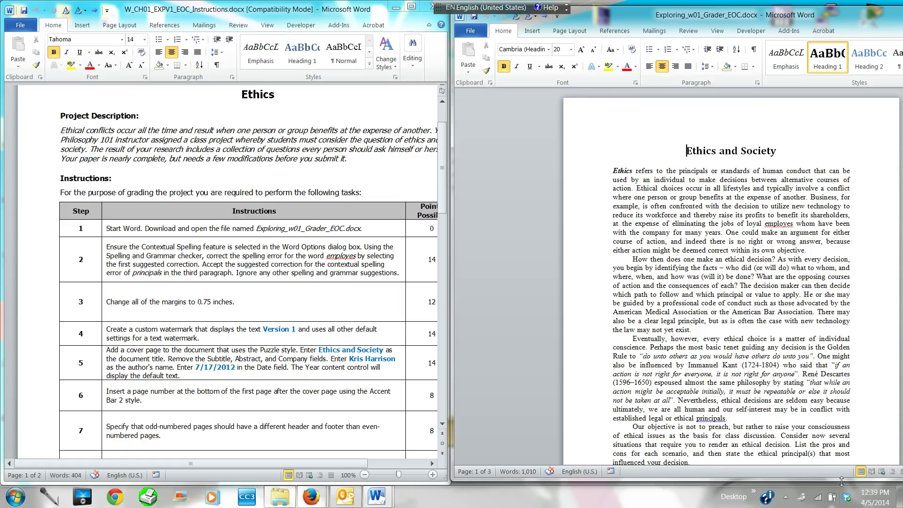
left_click(732, 396)
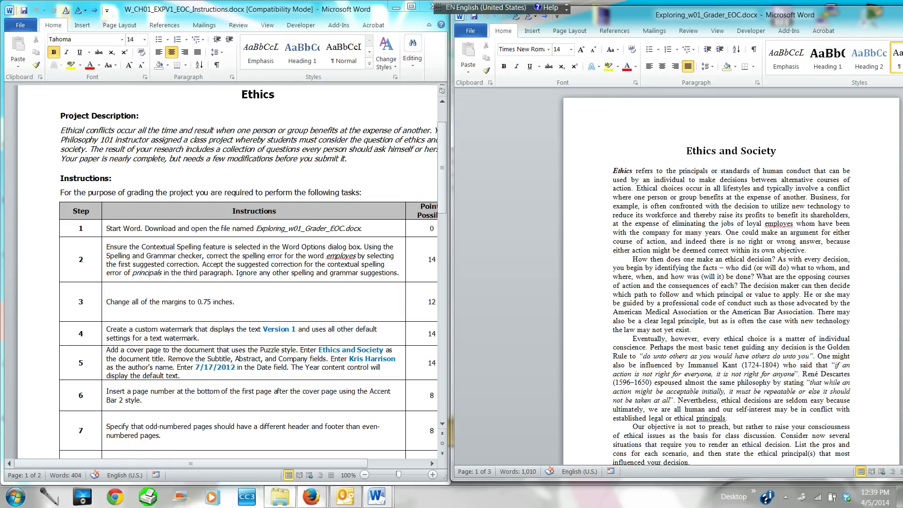
left_click_drag(902, 257, 898, 257)
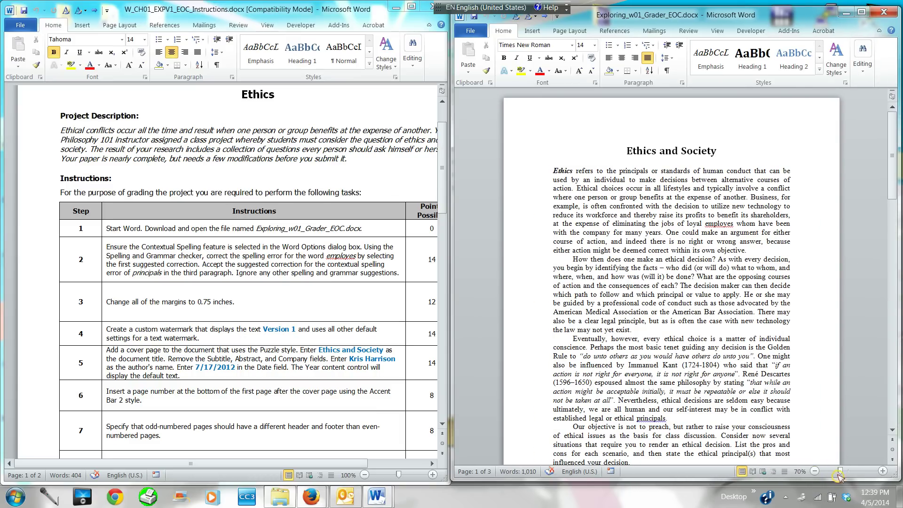
left_click(882, 471)
left_click(883, 472)
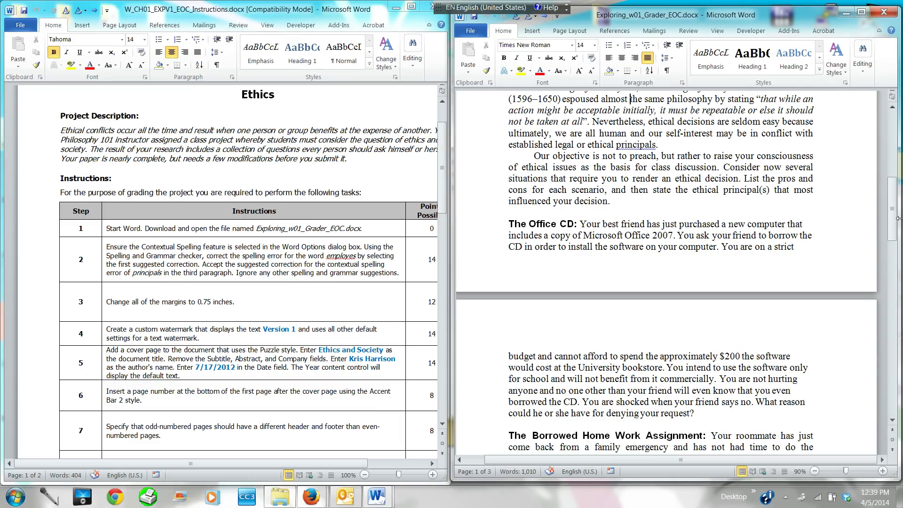
left_click_drag(896, 235, 895, 149)
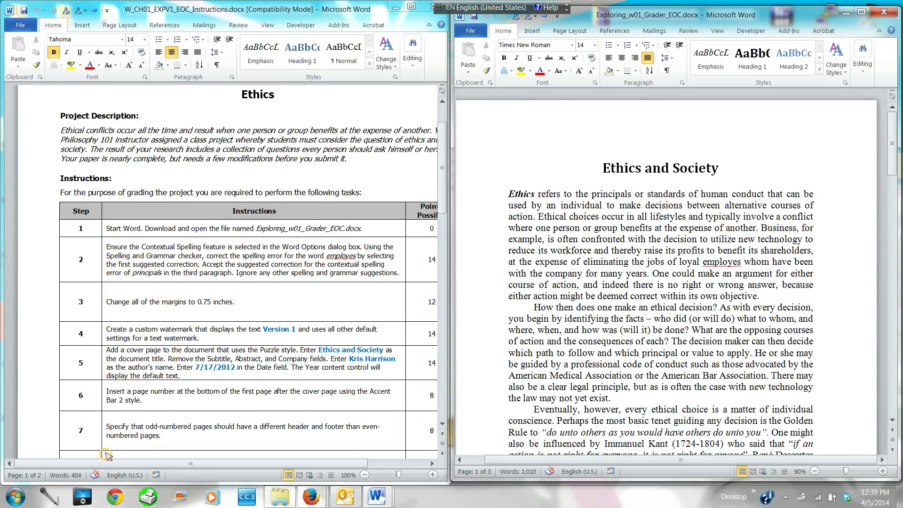
left_click_drag(206, 467, 226, 467)
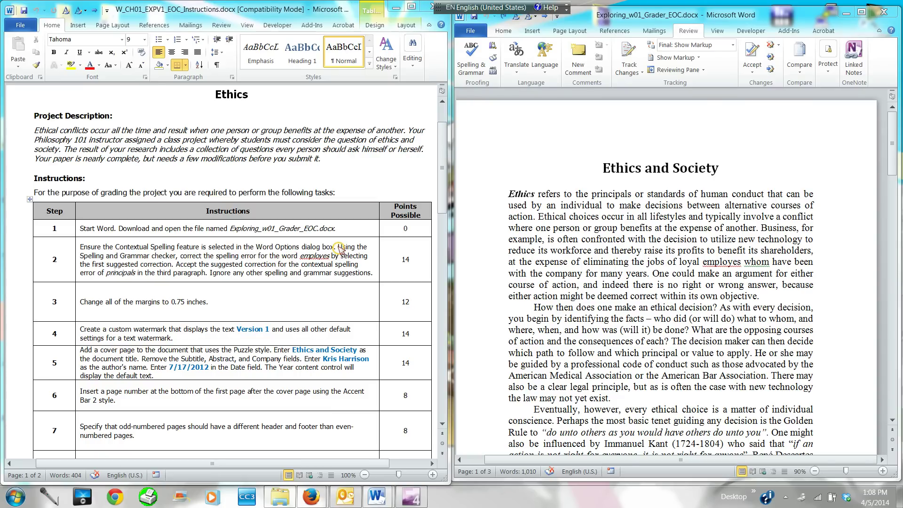
Put step 2's Spelling and Grammar checker sentence on its own line in the instructions.
left_click(340, 249)
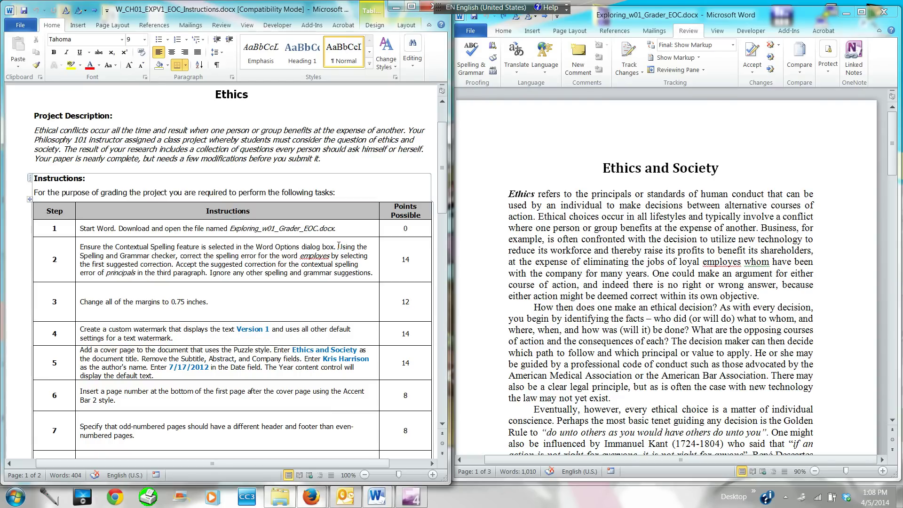
key("Return")
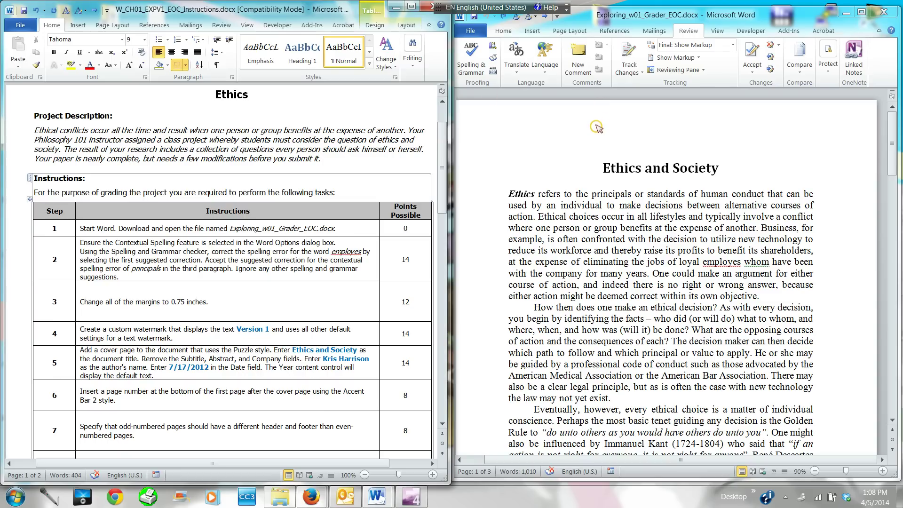
left_click(597, 103)
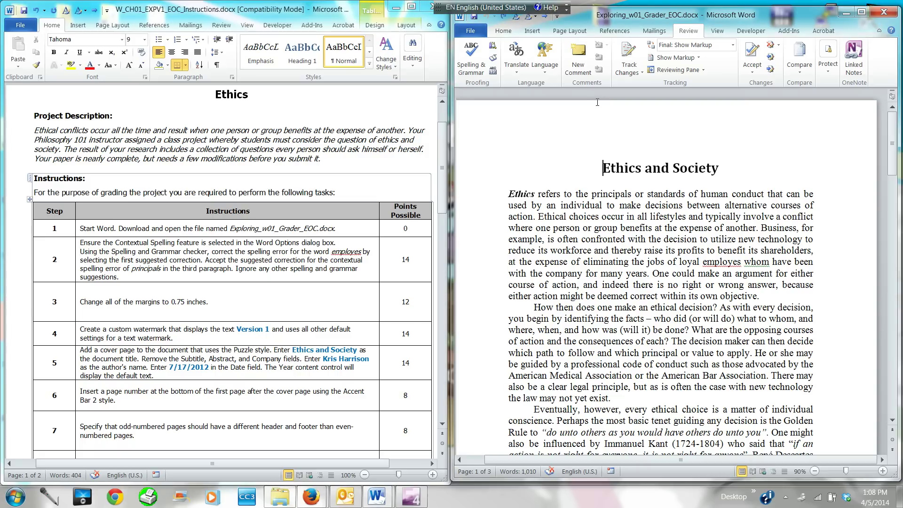
Confirm 'Use contextual spelling' is checked under Word Options > Proofing and close the dialog.
left_click(468, 33)
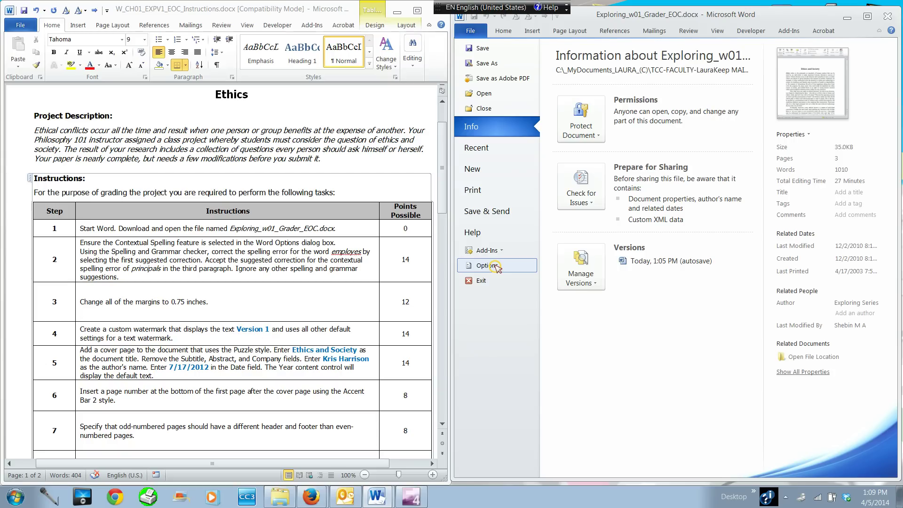
left_click(496, 267)
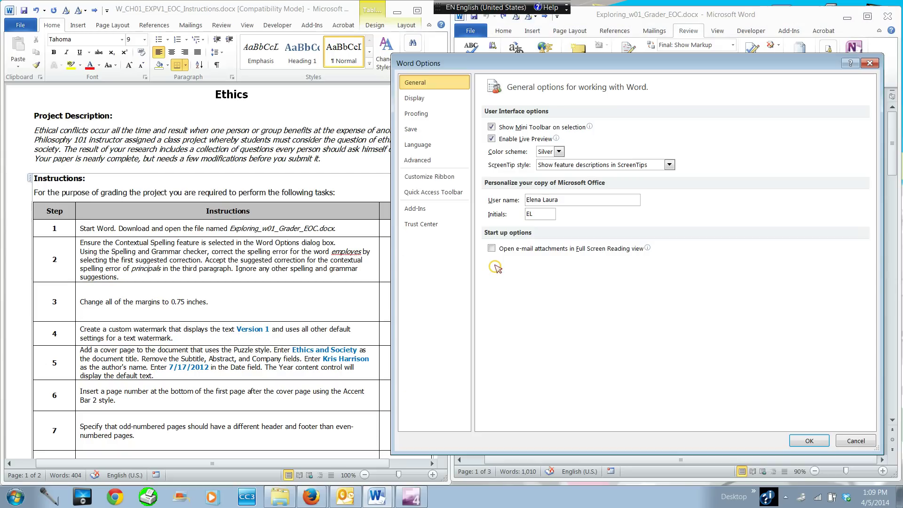
left_click(450, 116)
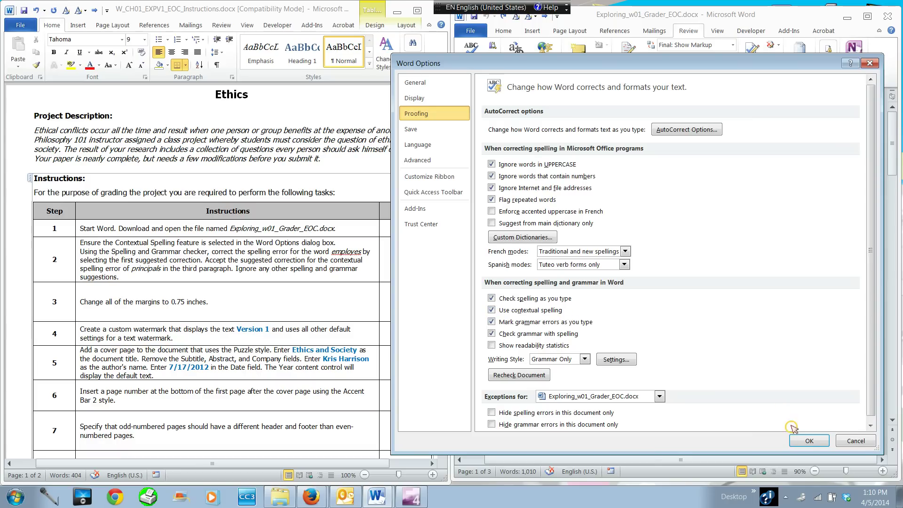
left_click(808, 441)
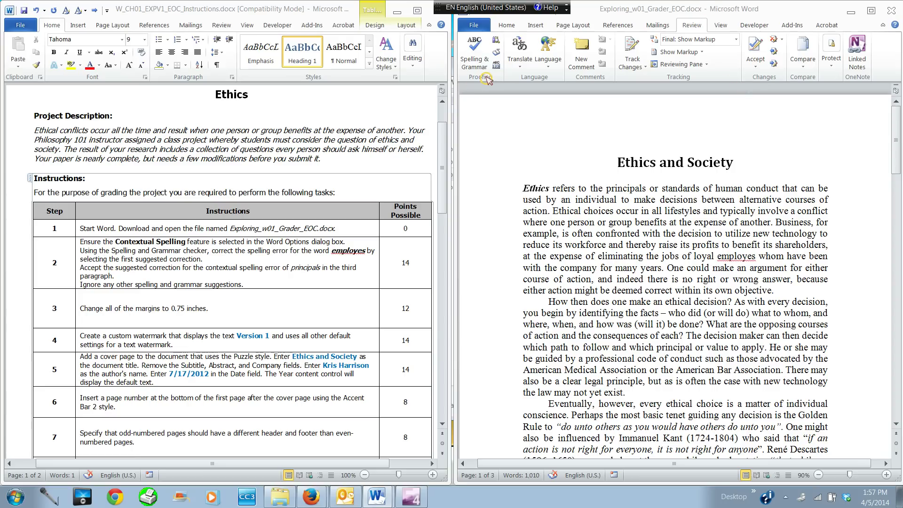
Run Spelling & Grammar, correcting employes to employees and principals to principles.
left_click(474, 47)
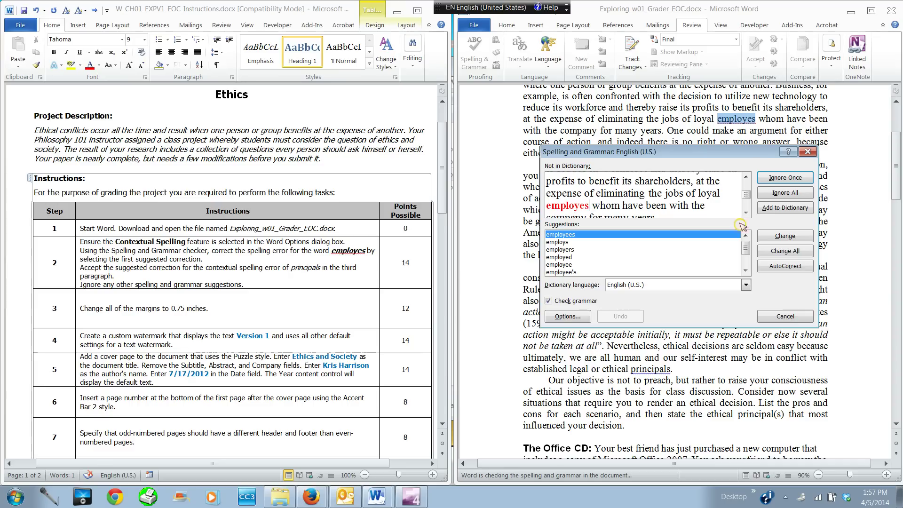
left_click(786, 237)
left_click(782, 237)
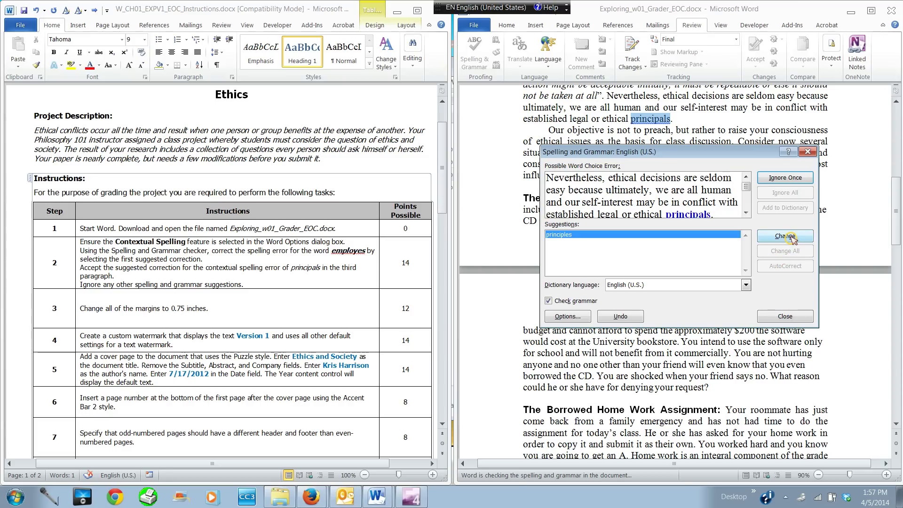
left_click(793, 238)
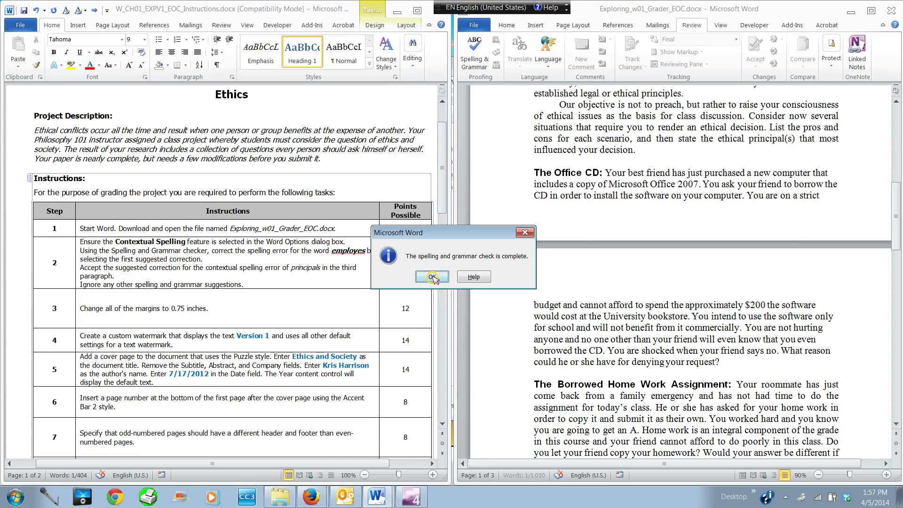
left_click(432, 278)
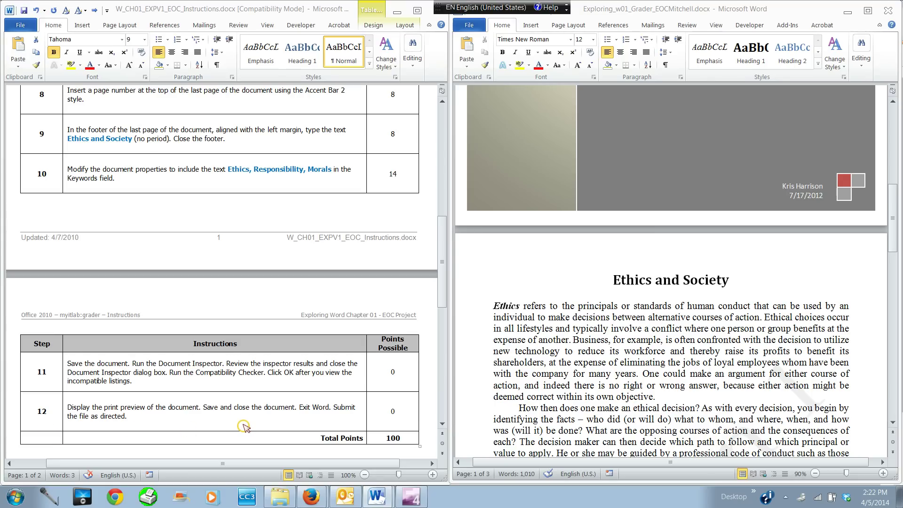
Save As the report under the Grader EOC file name ending in the student's surname.
left_click(469, 27)
left_click(469, 26)
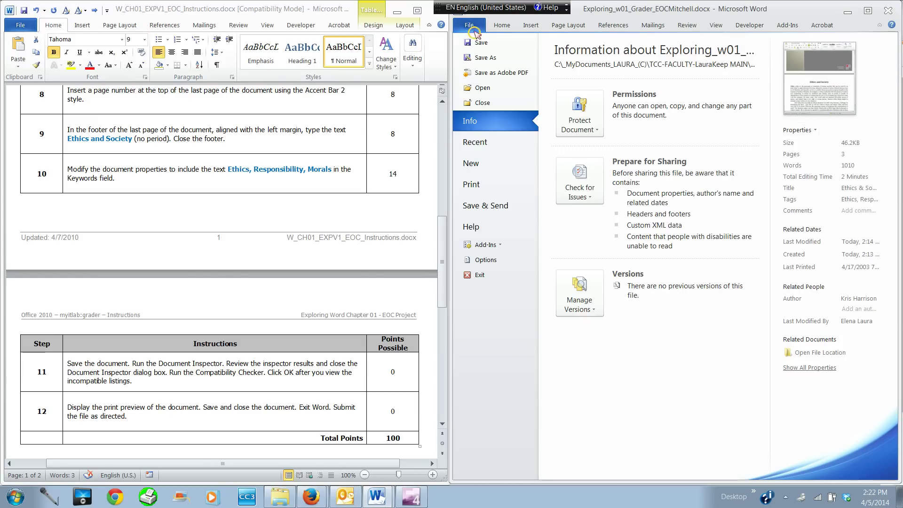
left_click(484, 58)
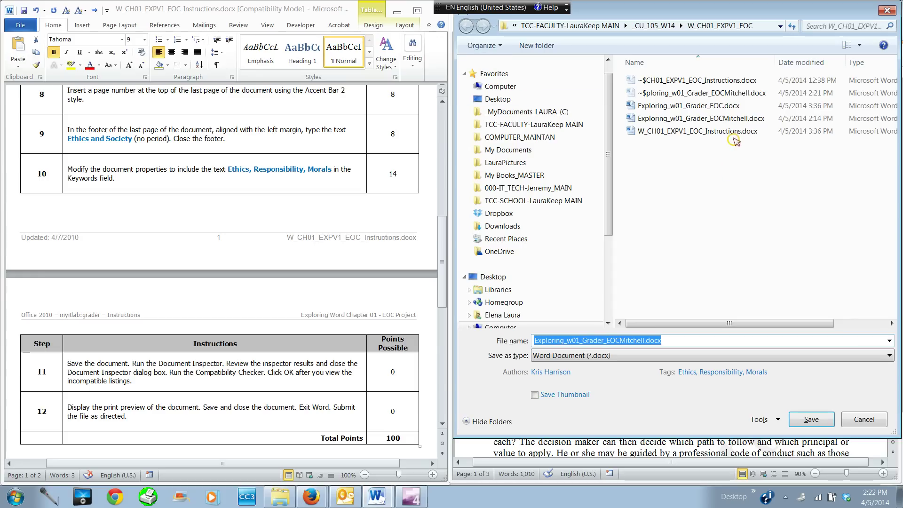
left_click(642, 341)
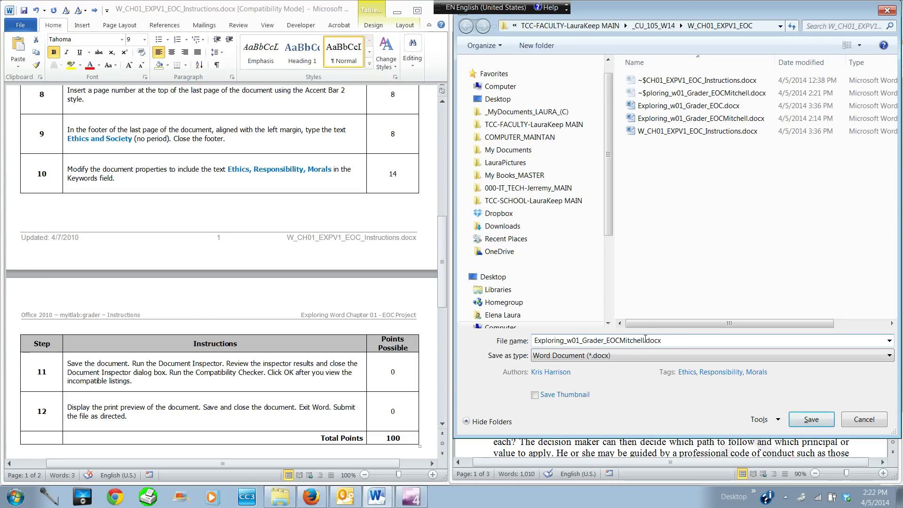
key("shift+Left")
key("shift+Left")
key("shift+Left")
key("shift+Left")
key("shift+Left")
key("shift+Left")
key("shift+Left")
key("shift+Left")
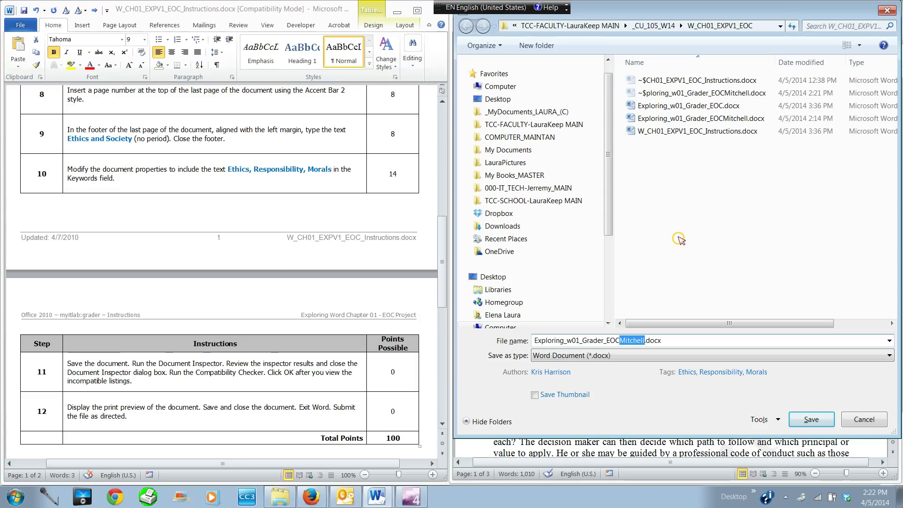
left_click(809, 419)
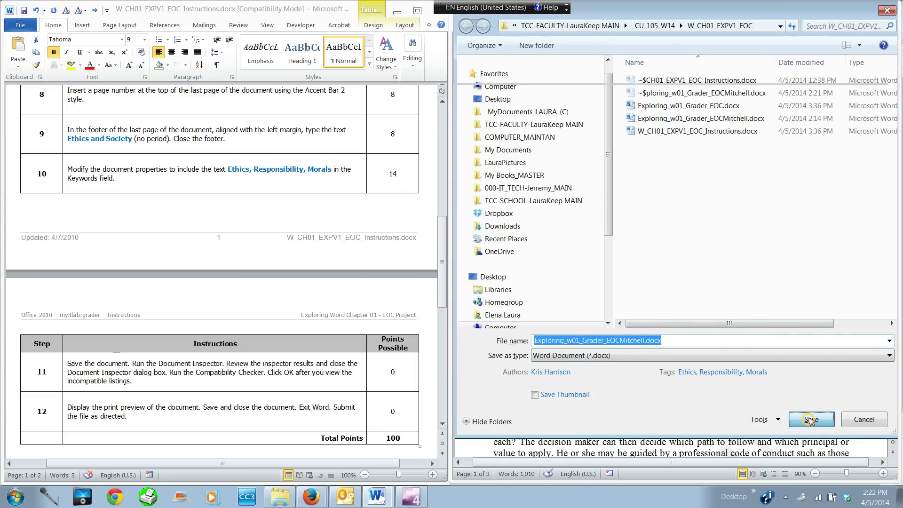
In Firefox, open Word 2010 > Word Chapter 1 Activities > Word Chapter 1 Grader Project [Homework].
key("alt+Tab")
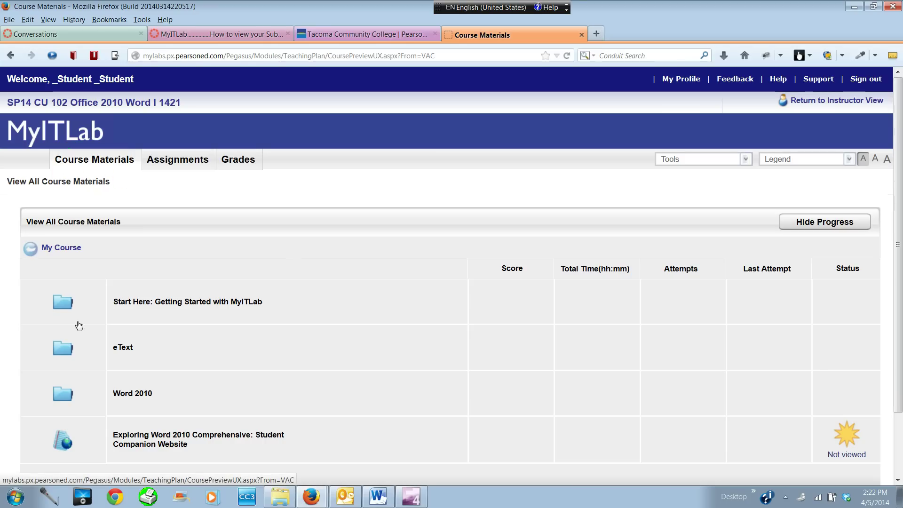
left_click(123, 394)
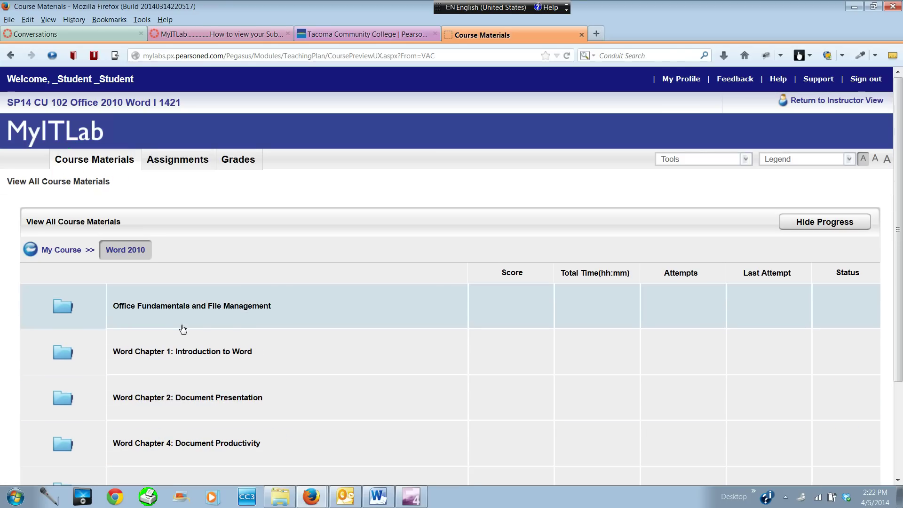
left_click(137, 353)
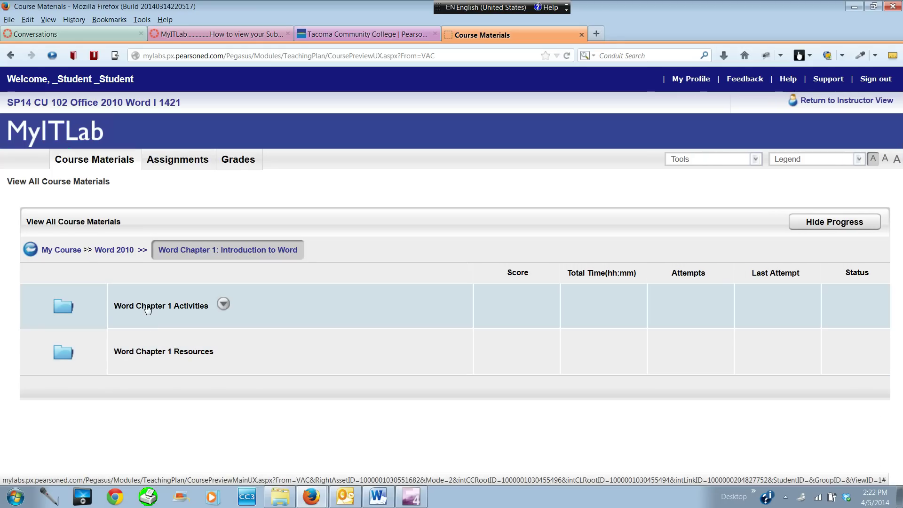
left_click(146, 307)
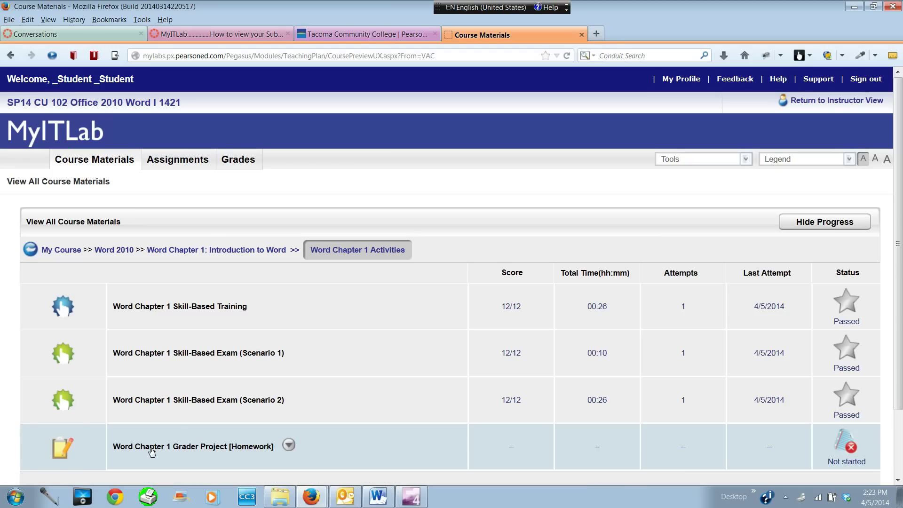
left_click(287, 445)
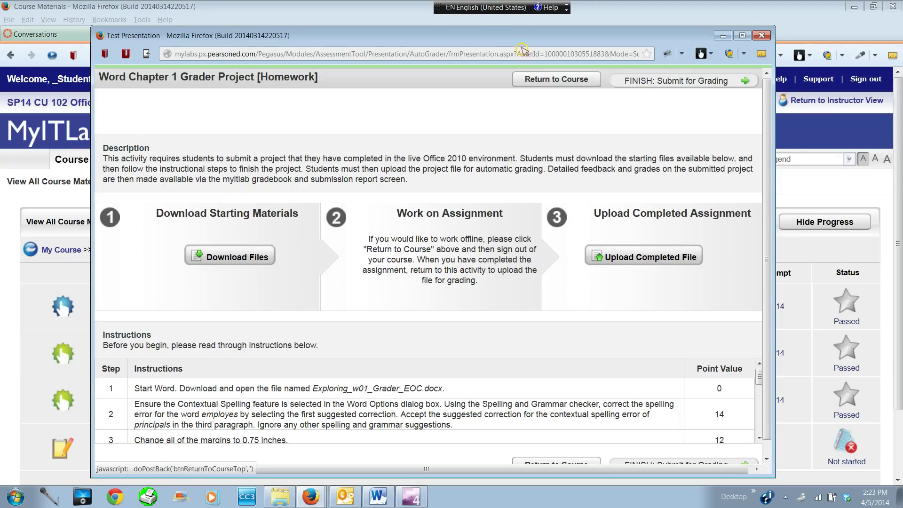
Move the Grader Project window up and enlarge it to full height.
left_click_drag(492, 38, 485, 23)
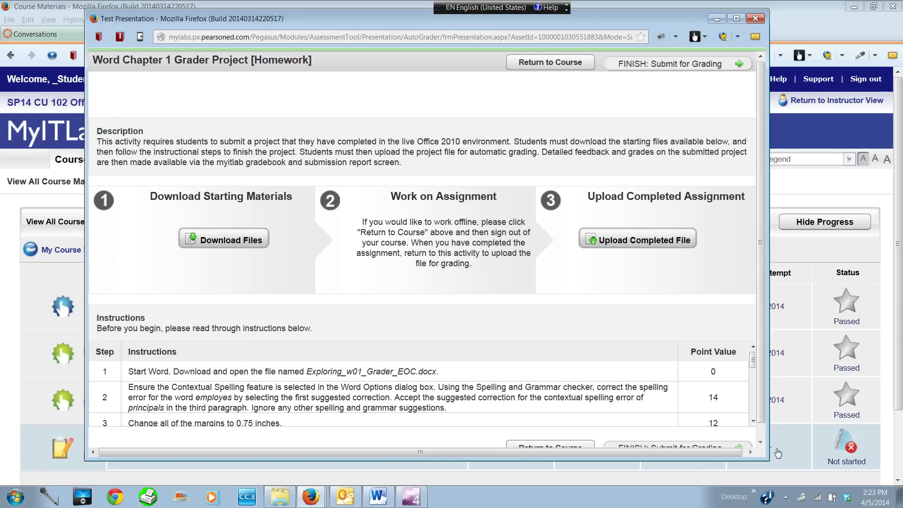
left_click_drag(765, 462, 791, 503)
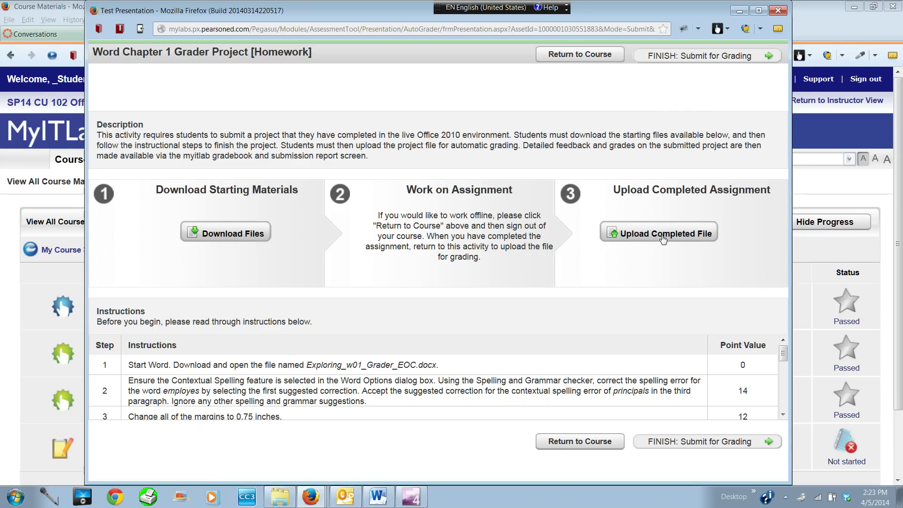
Browse to the completed grader .docx and upload it to the assignment.
left_click(647, 235)
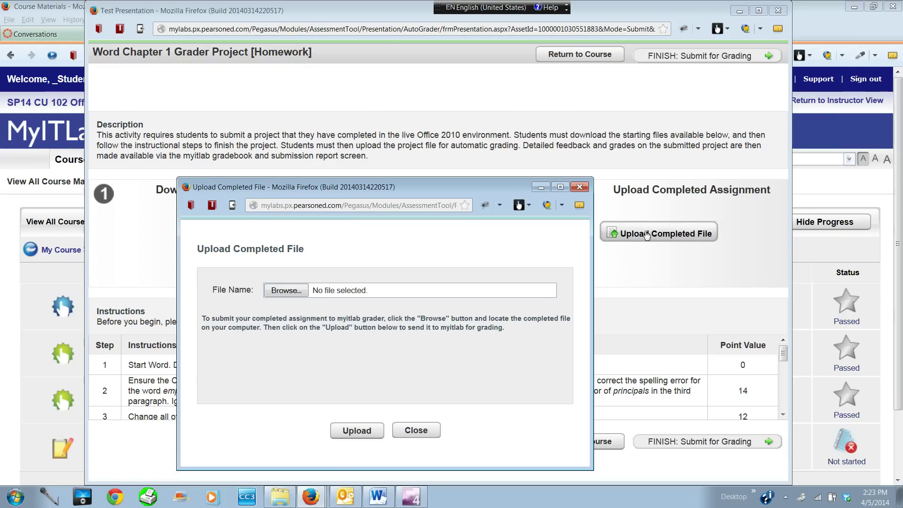
left_click(285, 290)
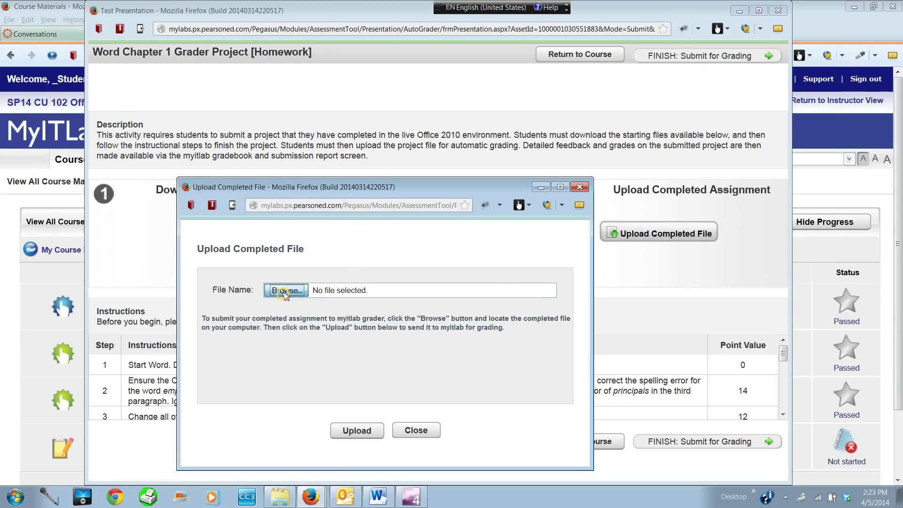
left_click(442, 305)
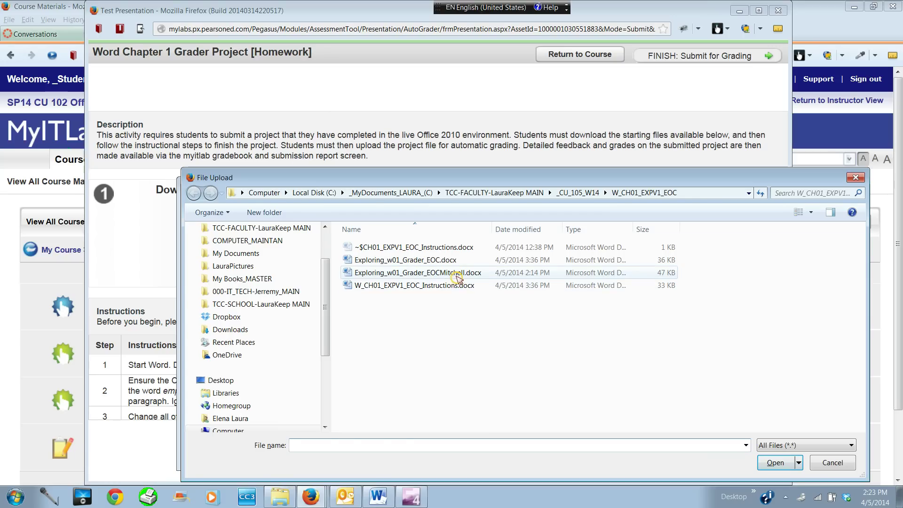
left_click(456, 278)
left_click(774, 462)
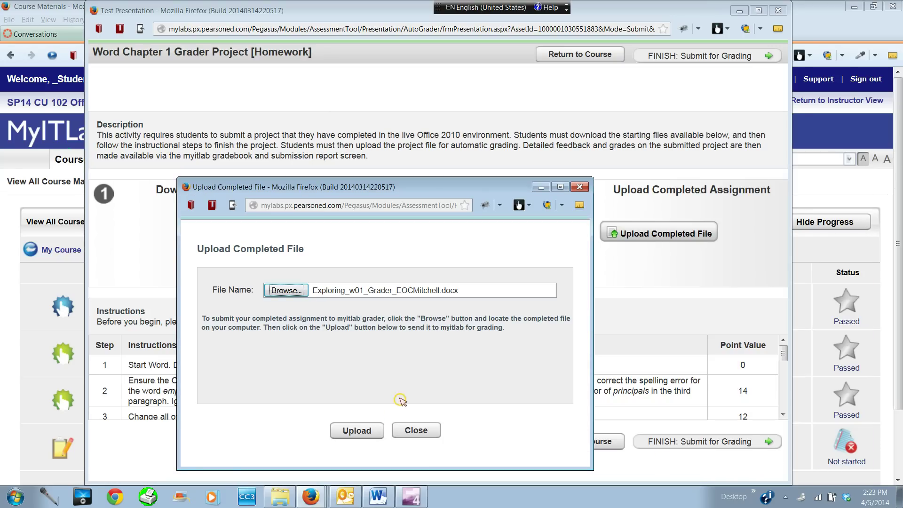
left_click(352, 432)
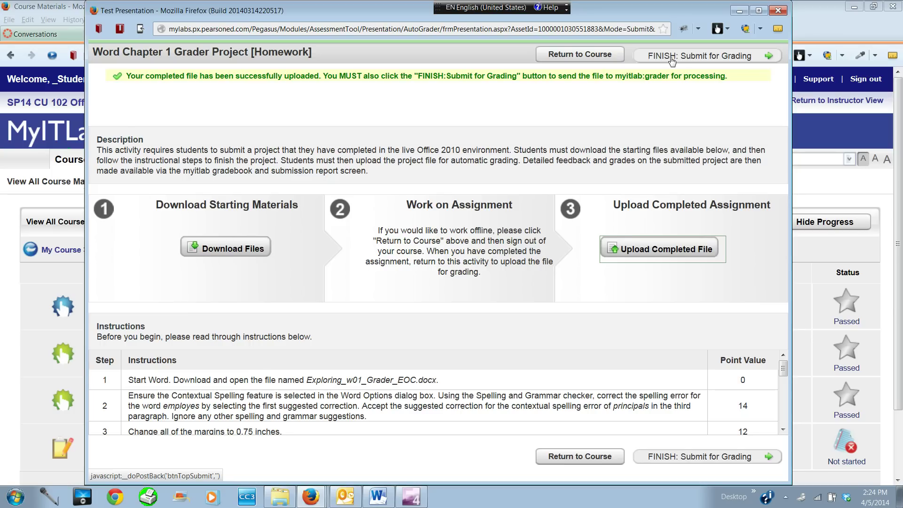
Submit the file for grading and return to the activities list showing 98/100.
left_click(673, 58)
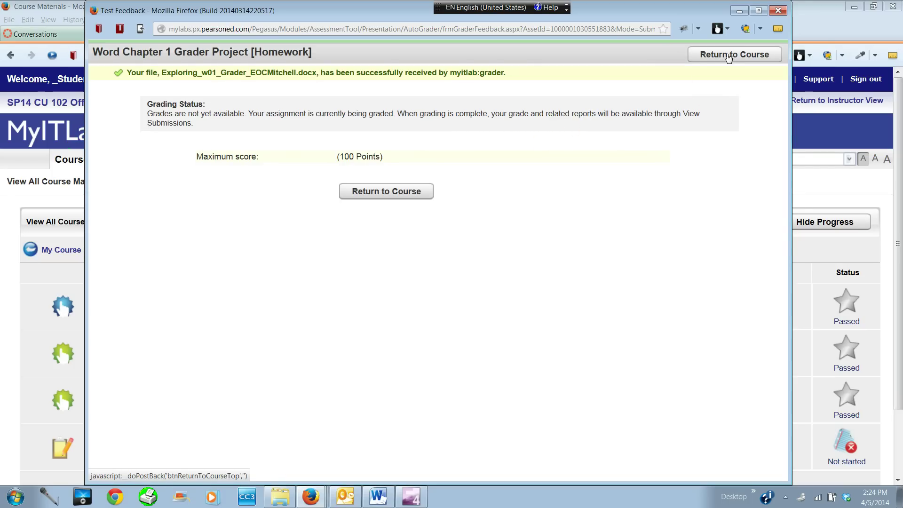
left_click(389, 193)
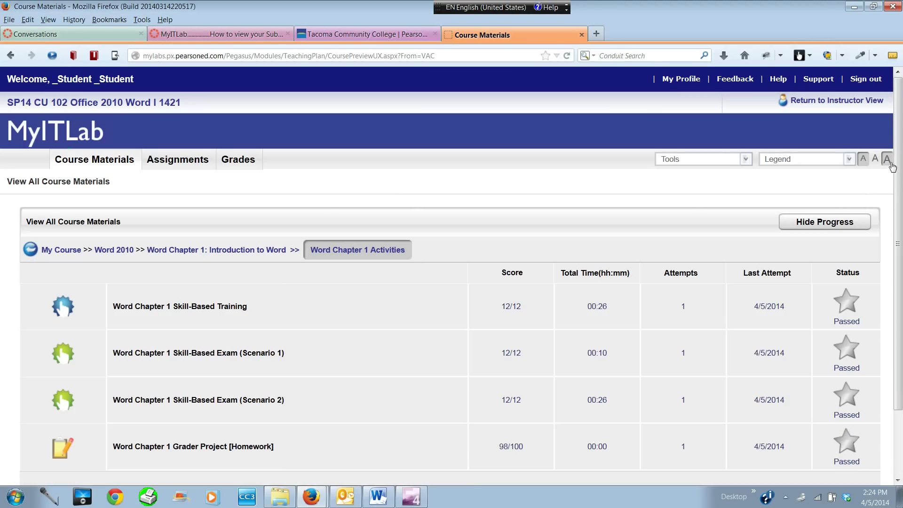
scroll(898, 162, "down", 3)
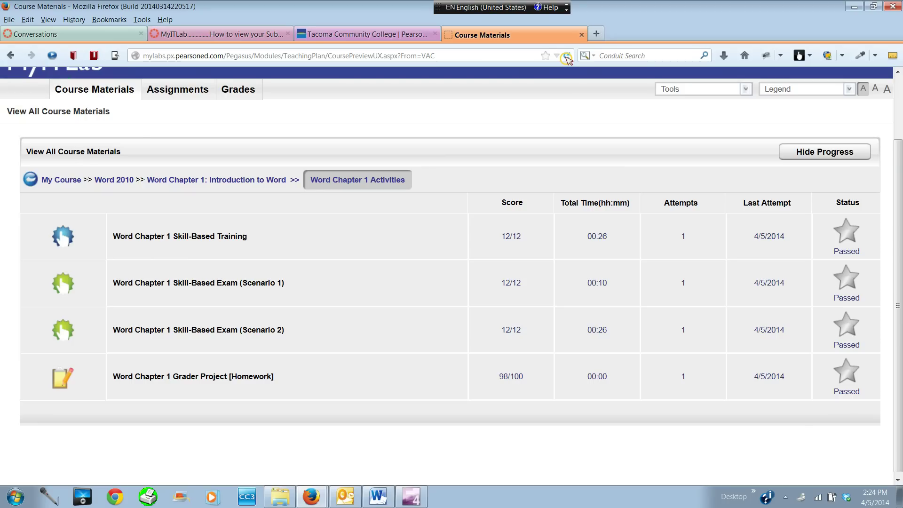
left_click(567, 57)
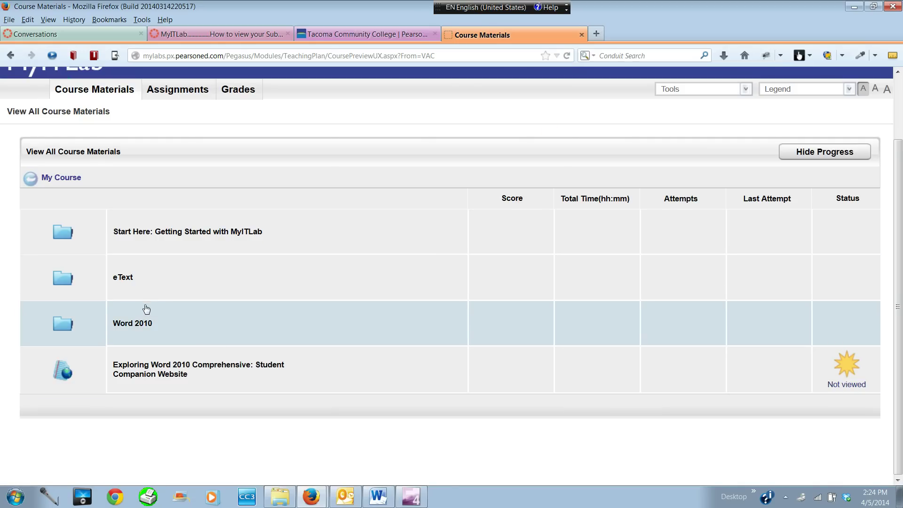
left_click(121, 323)
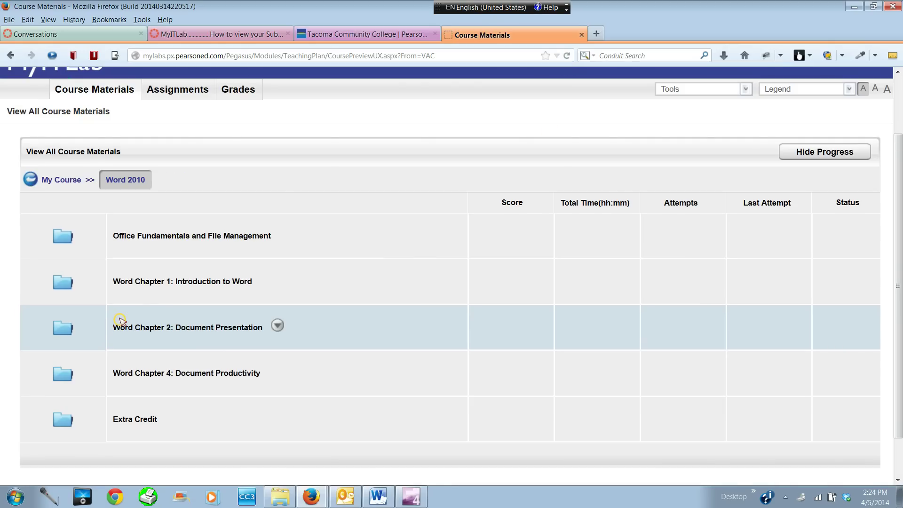
left_click(142, 282)
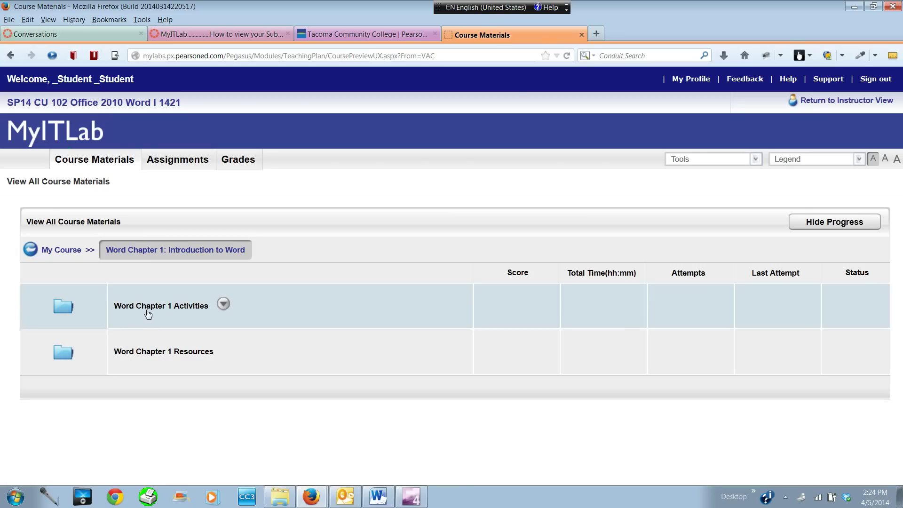
left_click(148, 313)
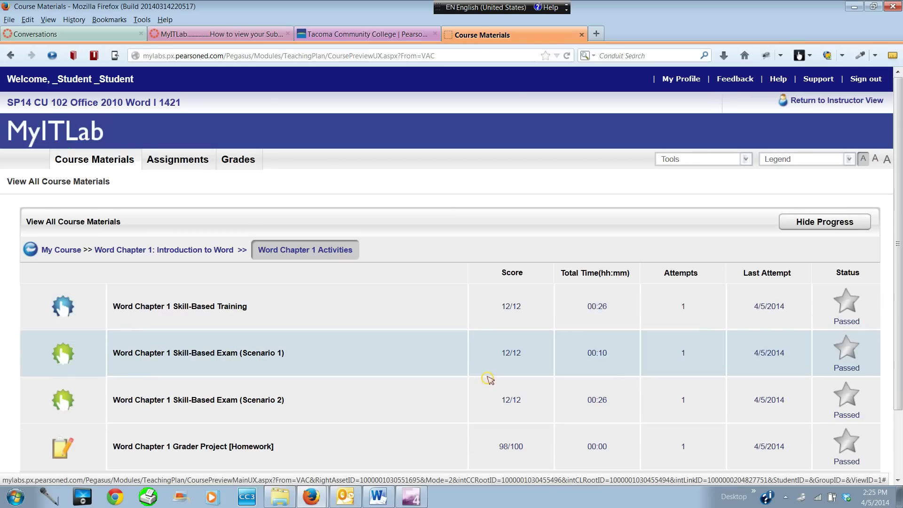
left_click_drag(898, 215, 899, 271)
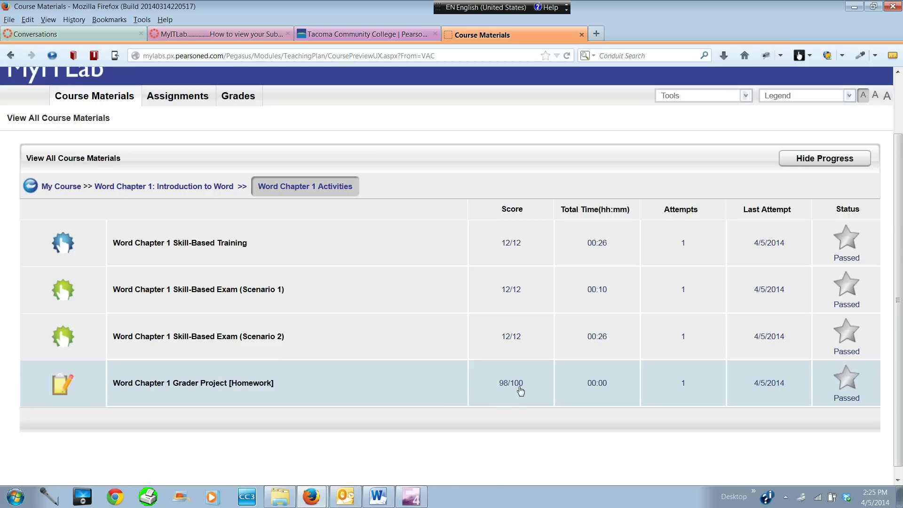
Open the Grader Project's 98 % submission from its submission list.
mouse_move(289, 383)
left_click(289, 382)
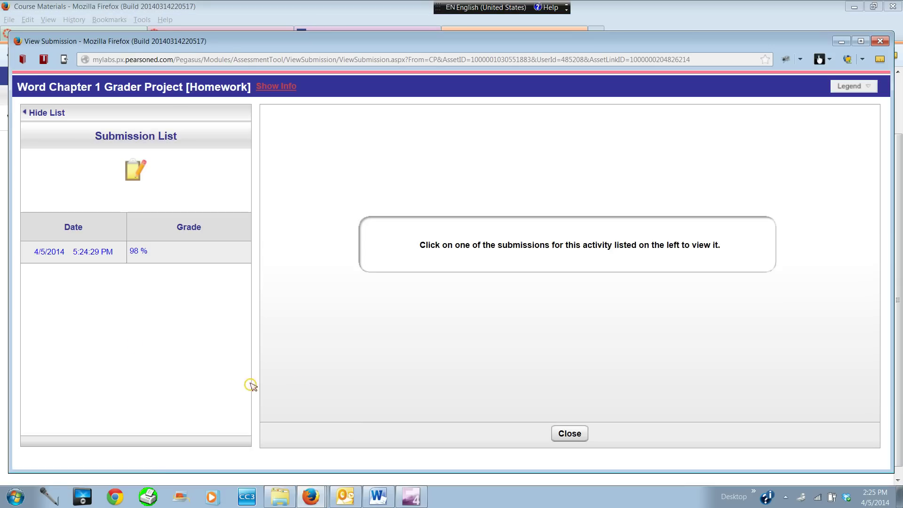
left_click(72, 251)
left_click(65, 254)
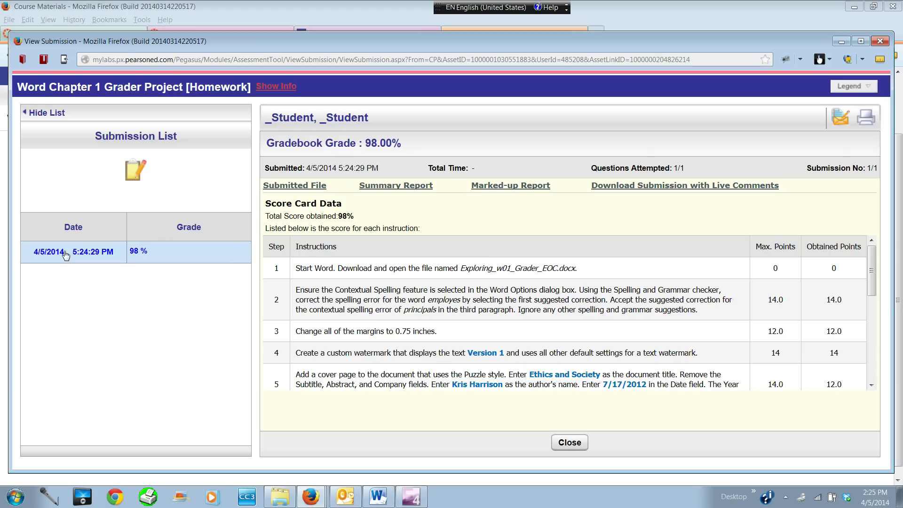
Scroll the score card to step 5, the Puzzle cover page task scoring 12.0 of 14.0.
left_click(872, 262)
left_click_drag(873, 263, 877, 367)
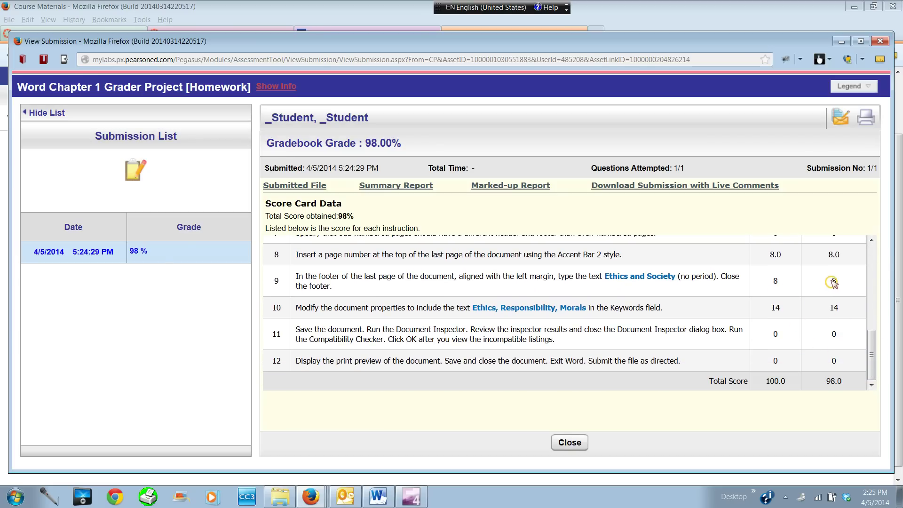
left_click_drag(870, 342, 867, 300)
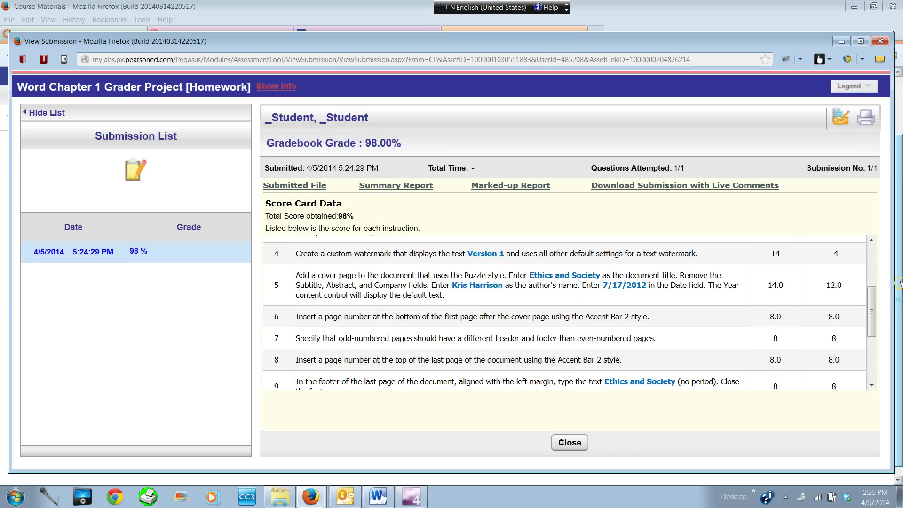
scroll(872, 303, "up", 1)
scroll(875, 303, "up", 4)
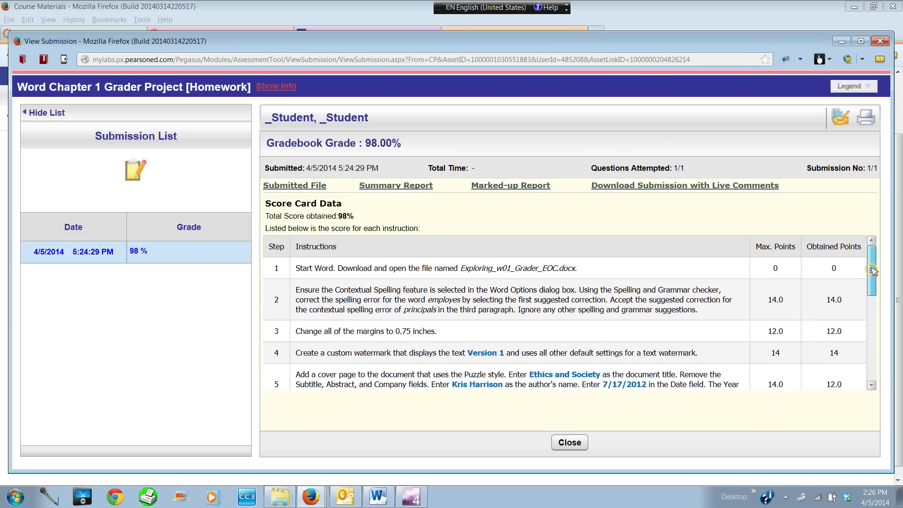
left_click(517, 187)
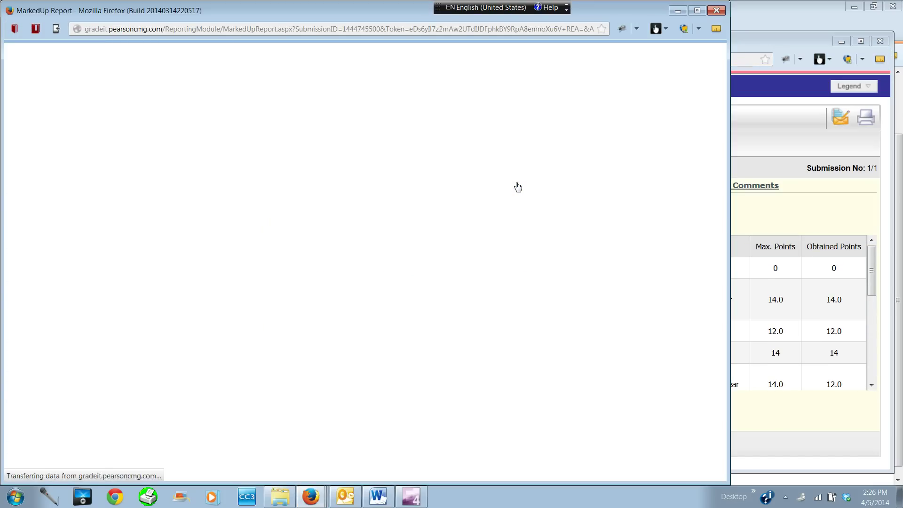
left_click(623, 187)
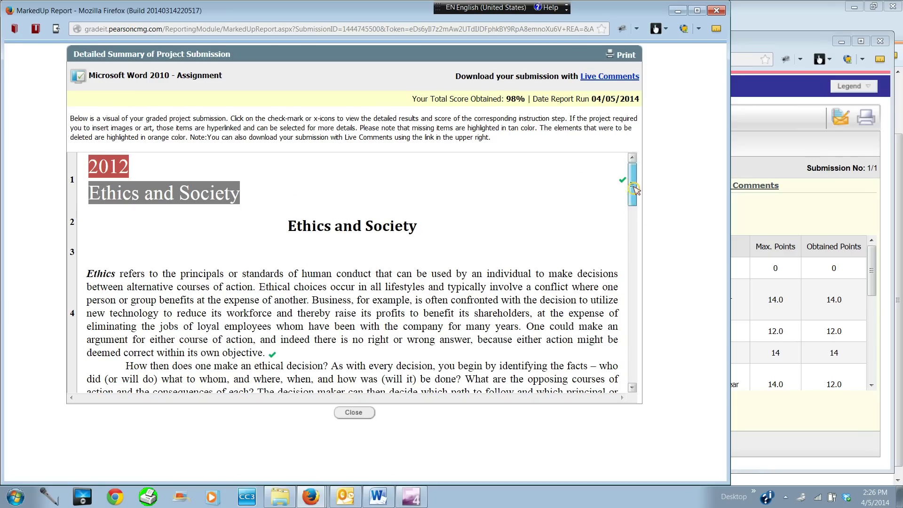
left_click_drag(633, 184, 664, 387)
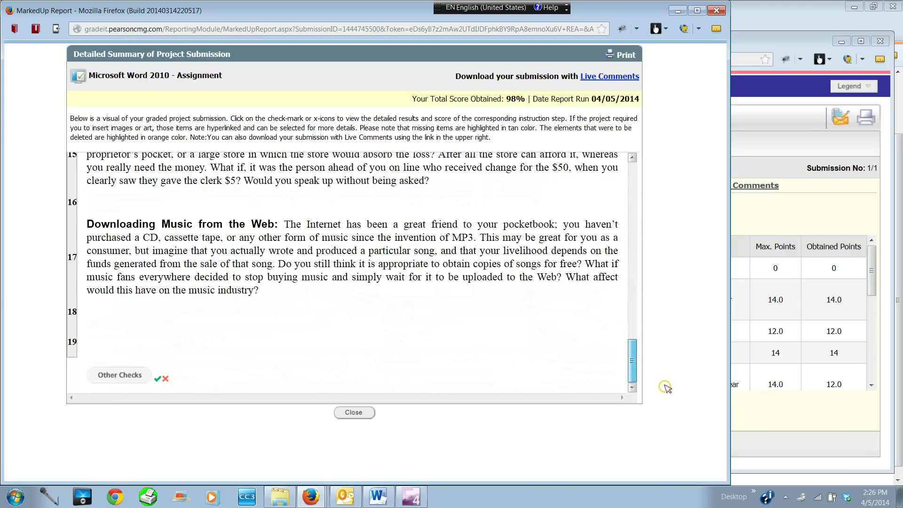
left_click(166, 379)
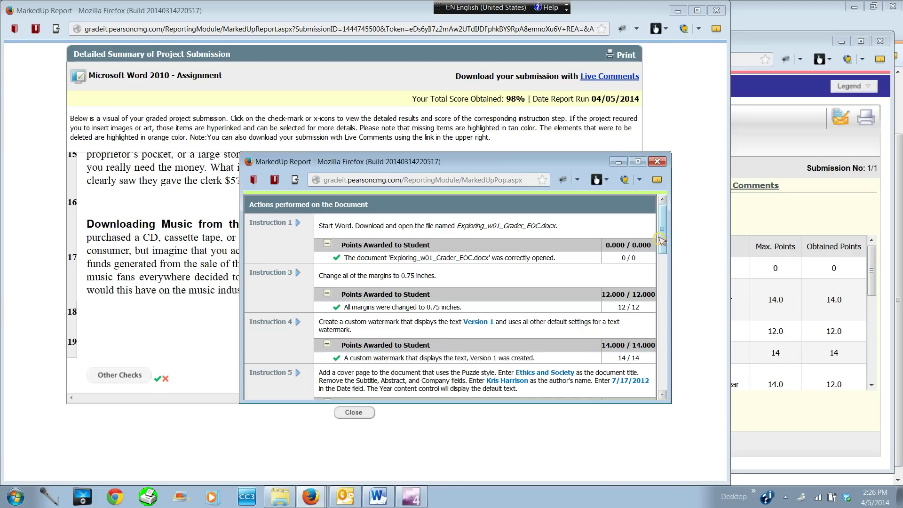
left_click_drag(660, 240, 660, 292)
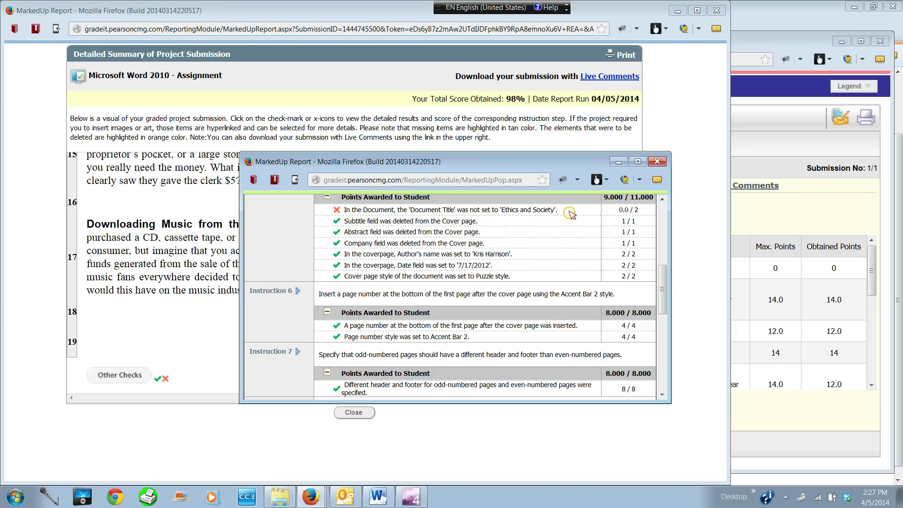
key("alt+F4")
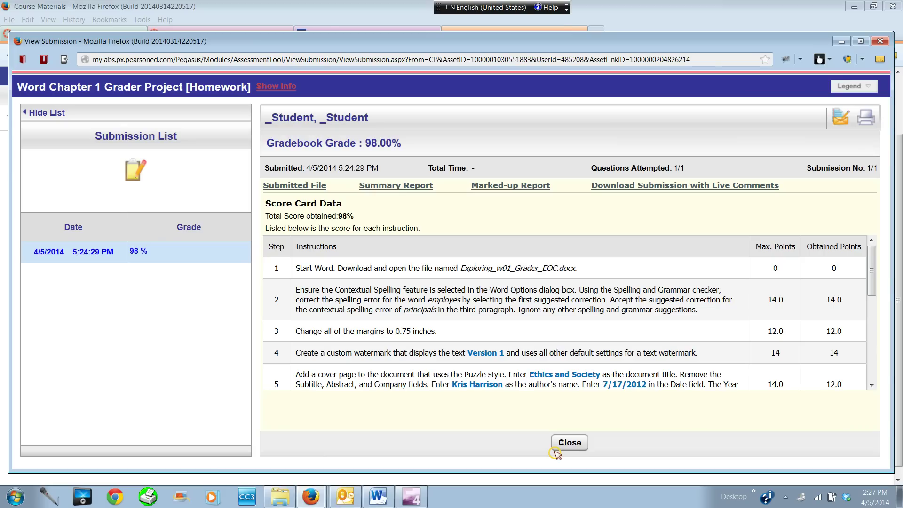